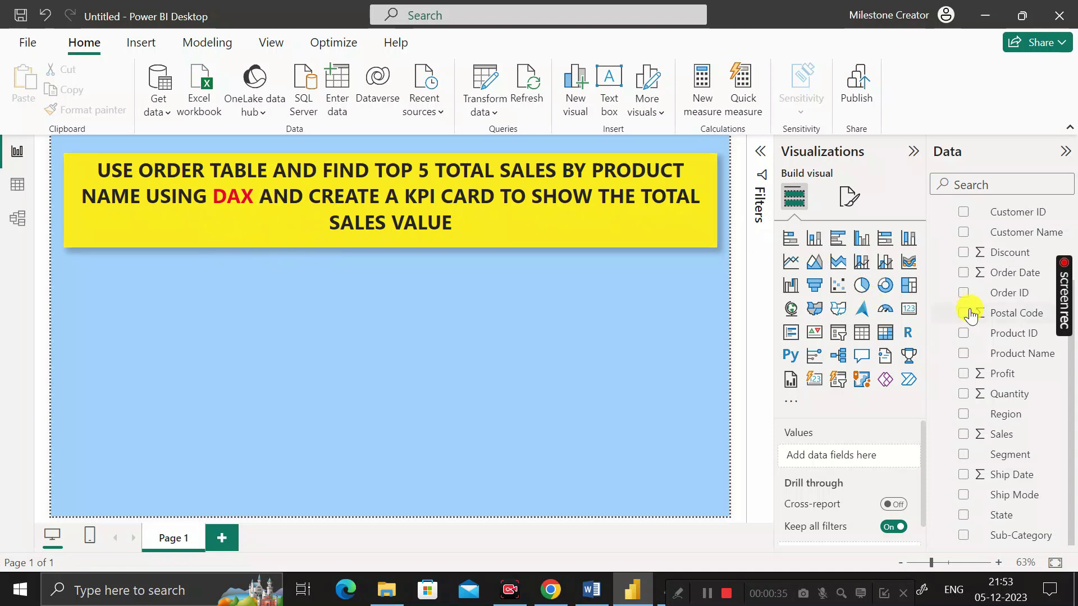
- Collapse the Order table's field list and show its 9,994 rows in table view
{"action": "scroll", "coordinate": [962, 307], "scroll_direction": "up", "scroll_amount": 3}
{"action": "left_click", "coordinate": [938, 215]}
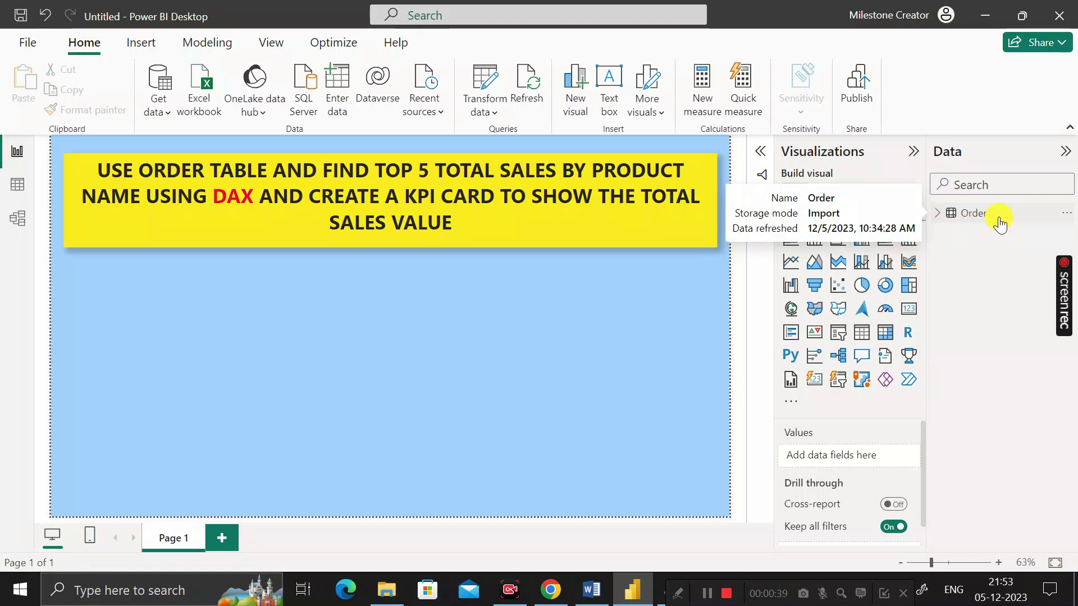
{"action": "left_click", "coordinate": [16, 191]}
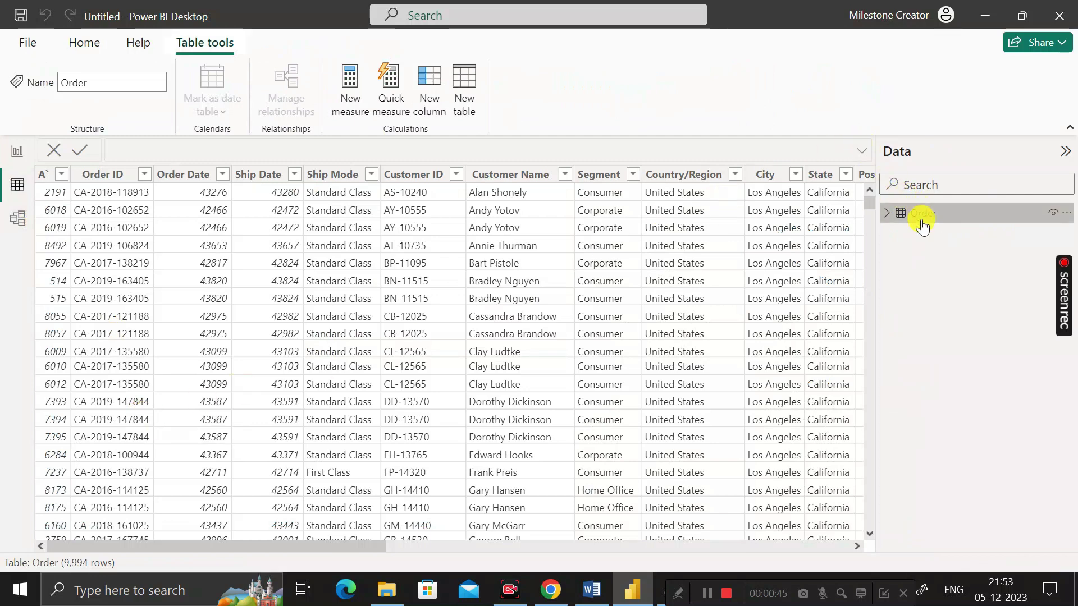
{"action": "left_click_drag", "start_coordinate": [200, 543], "coordinate": [643, 553]}
{"action": "left_click", "coordinate": [387, 177]}
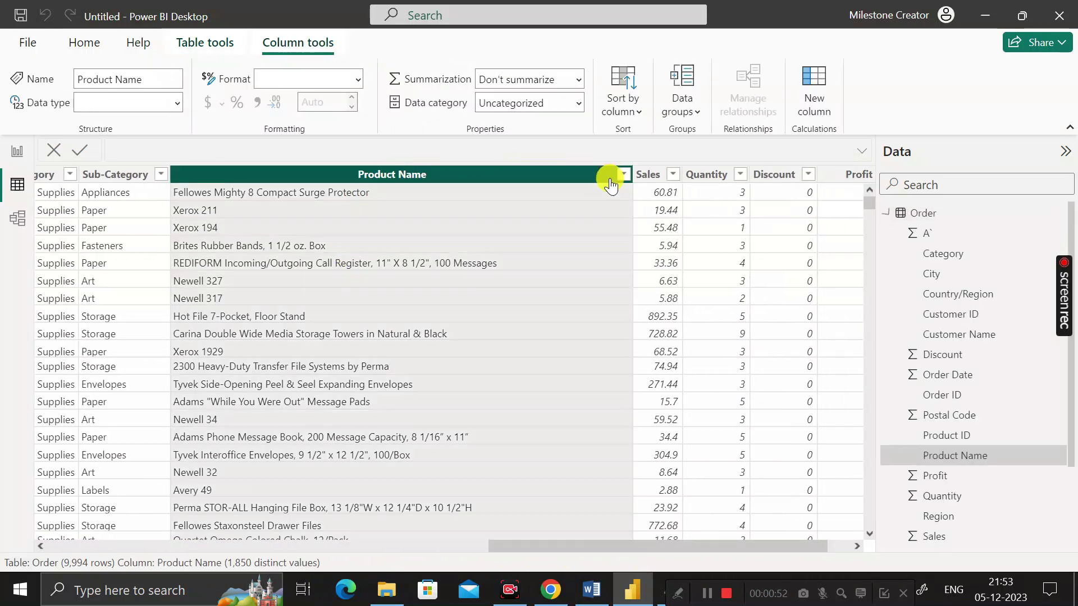
{"action": "left_click", "coordinate": [654, 179]}
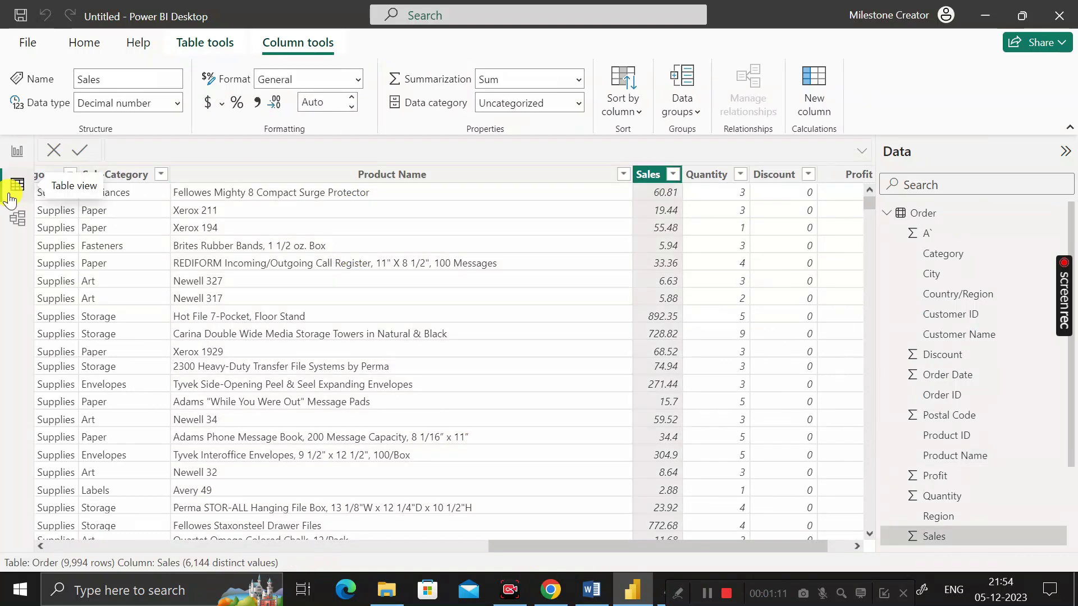
{"action": "left_click", "coordinate": [13, 160]}
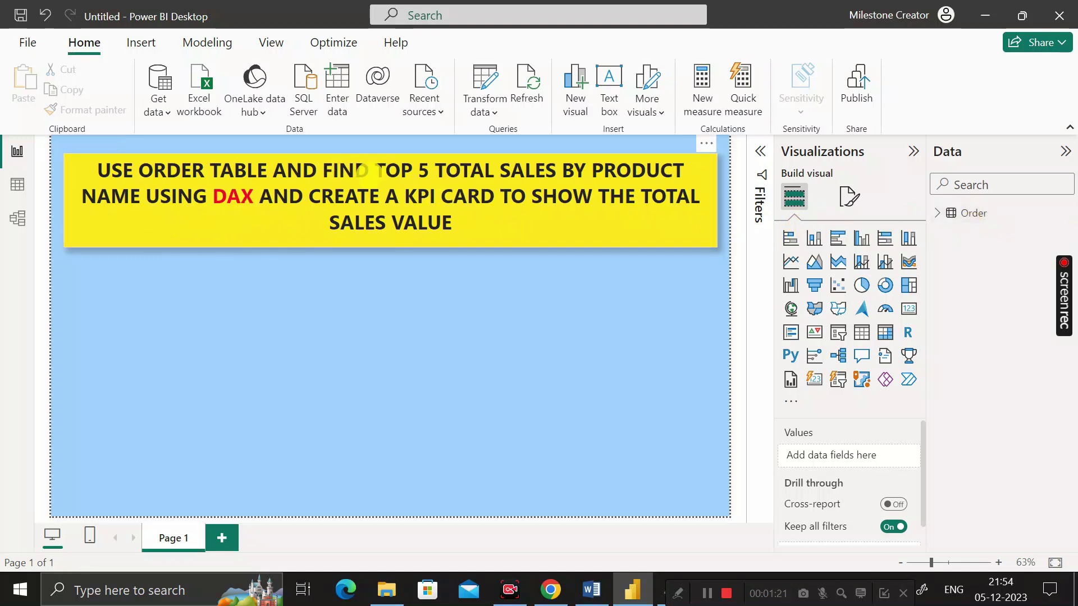
{"action": "left_click_drag", "start_coordinate": [375, 170], "coordinate": [333, 183]}
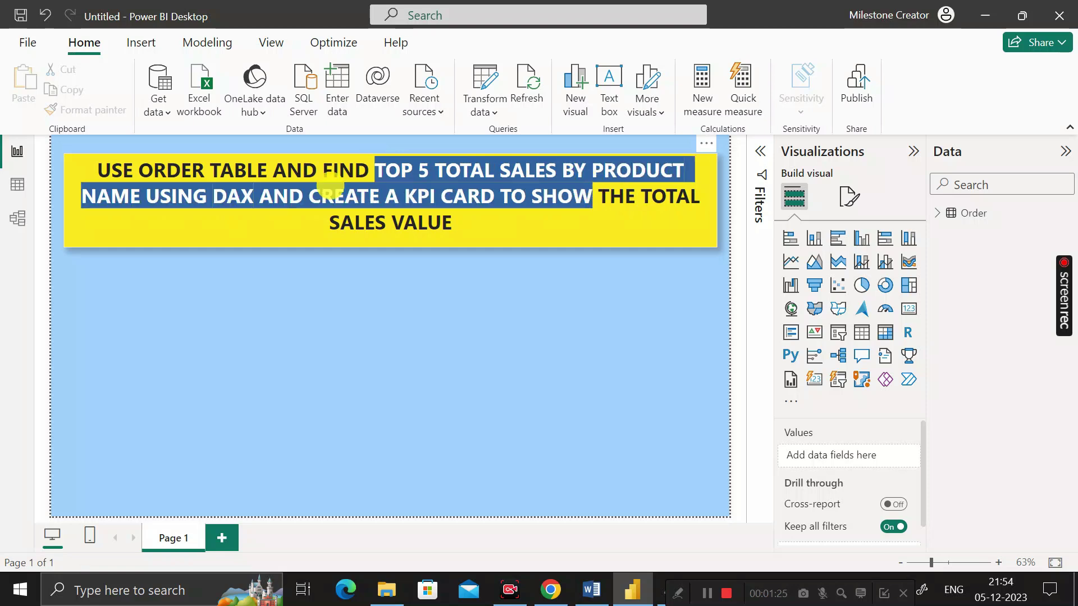
{"action": "left_click", "coordinate": [254, 199]}
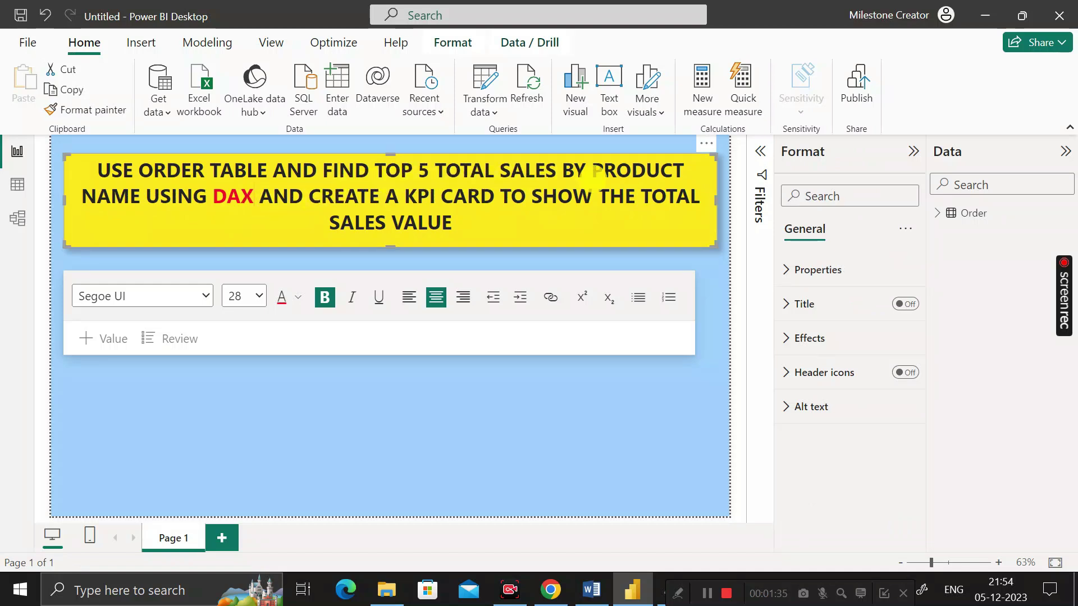
{"action": "left_click_drag", "start_coordinate": [213, 196], "coordinate": [253, 196]}
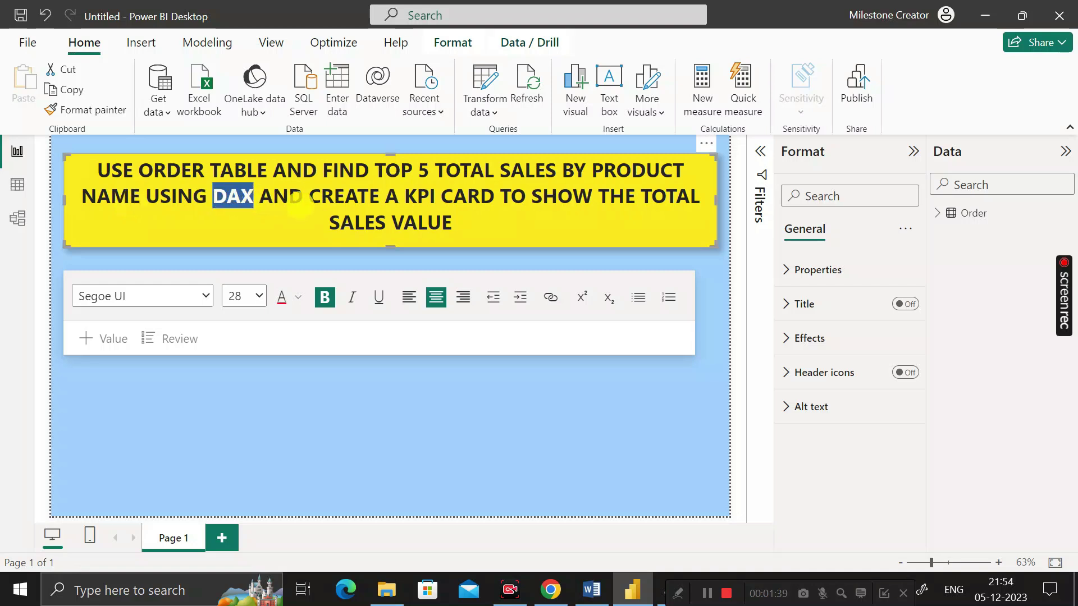
{"action": "left_click", "coordinate": [303, 197]}
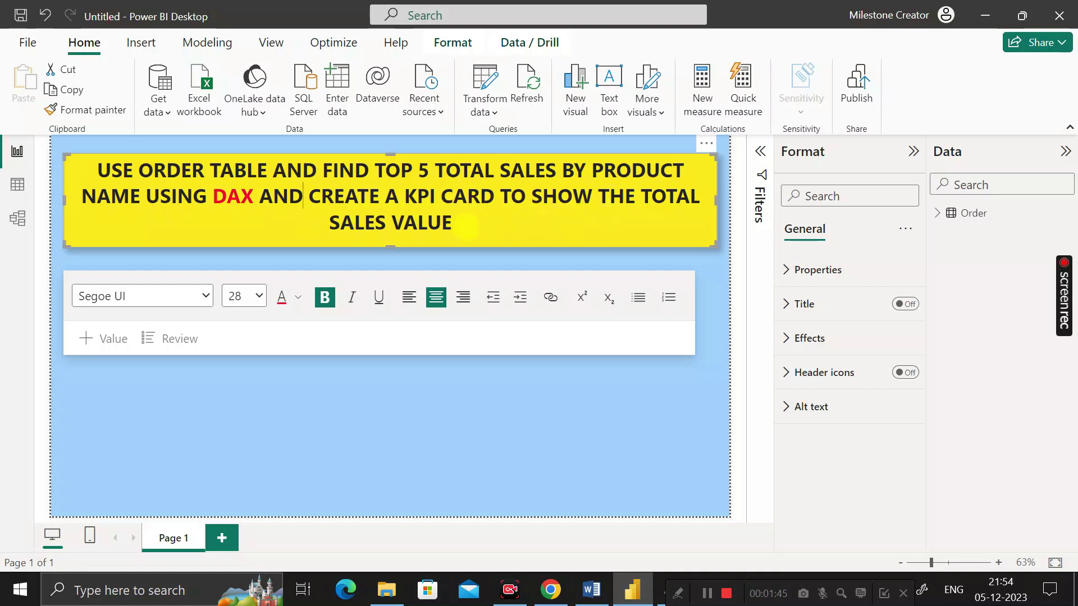
{"action": "left_click", "coordinate": [363, 363]}
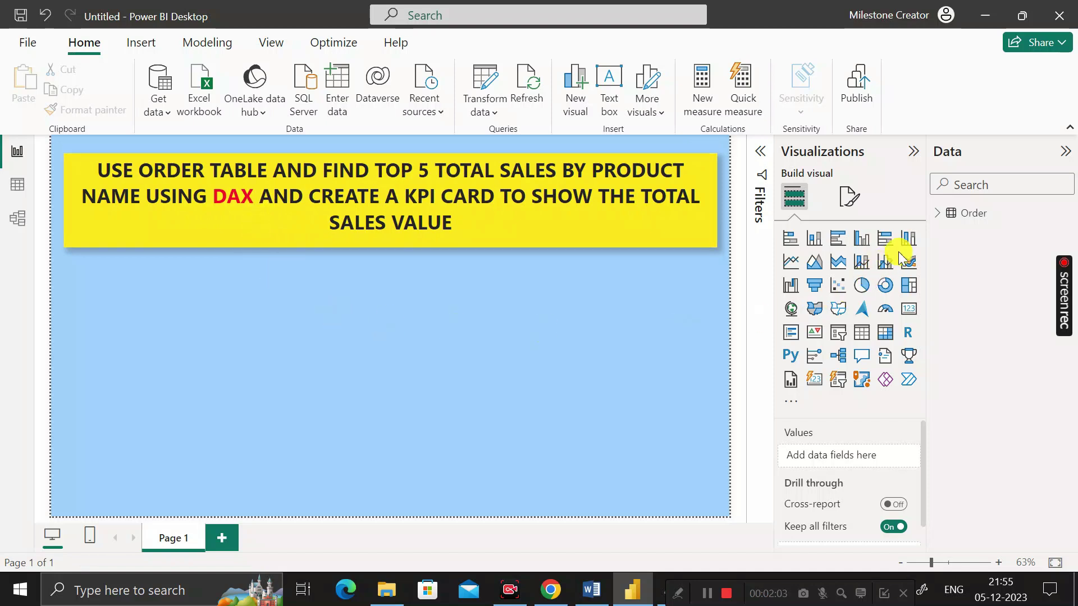
{"action": "left_click", "coordinate": [963, 216]}
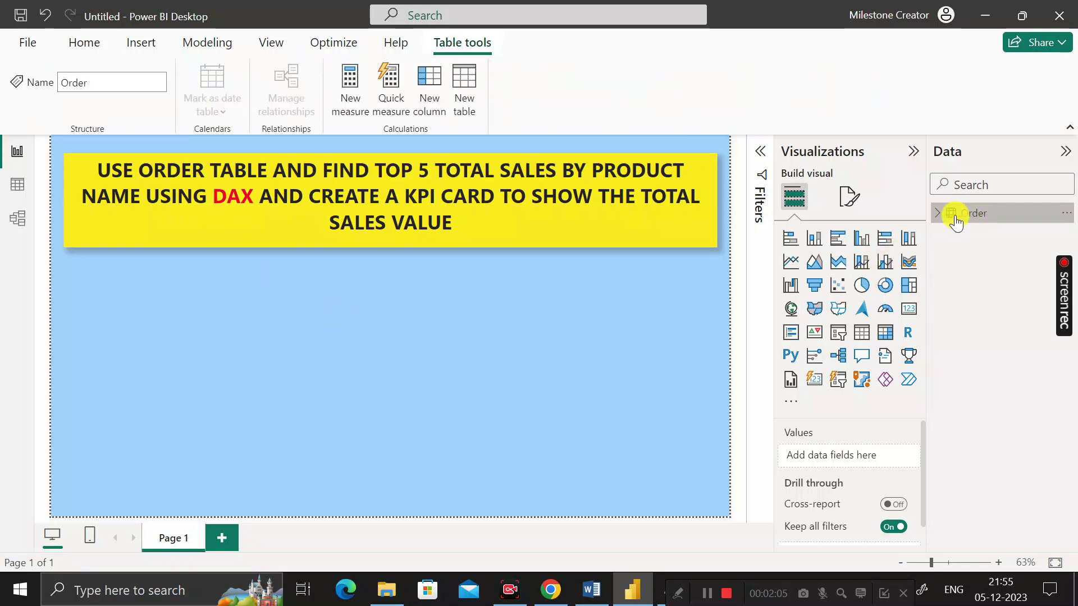
- Expand the Order table's field list in the Data pane
{"action": "left_click", "coordinate": [939, 216]}
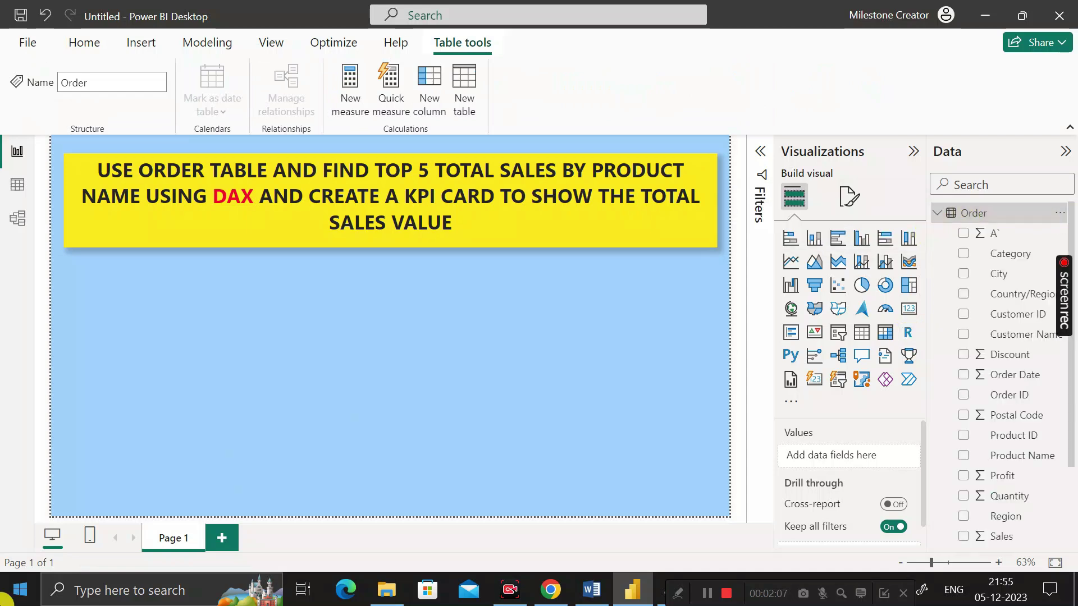
{"action": "scroll", "coordinate": [1005, 429], "scroll_direction": "down", "scroll_amount": 3}
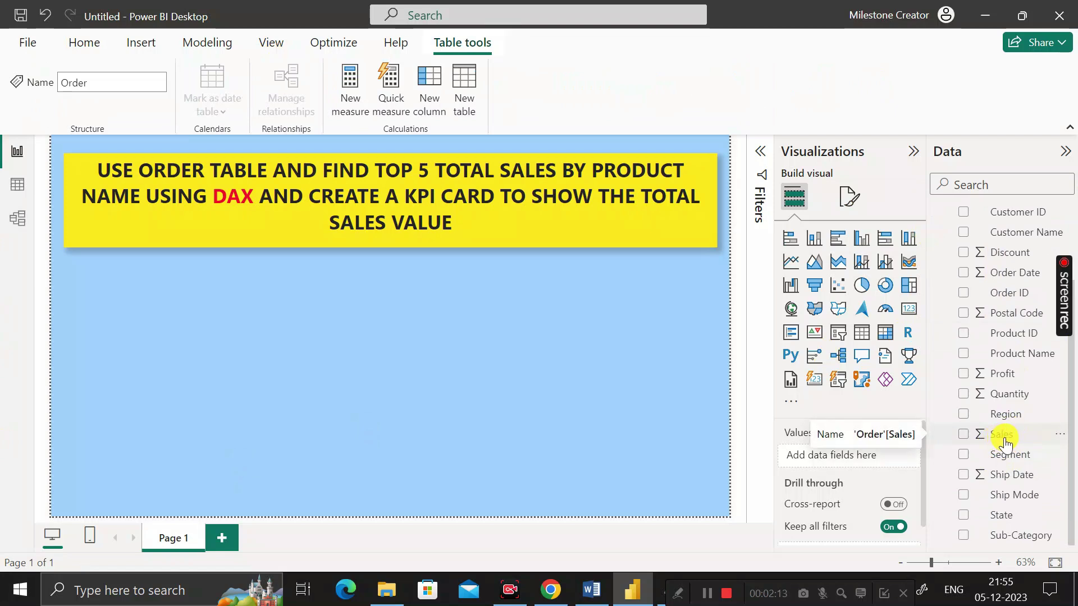
{"action": "scroll", "coordinate": [1002, 438], "scroll_direction": "up", "scroll_amount": 3}
{"action": "scroll", "coordinate": [998, 436], "scroll_direction": "down", "scroll_amount": 3}
{"action": "scroll", "coordinate": [997, 436], "scroll_direction": "up", "scroll_amount": 3}
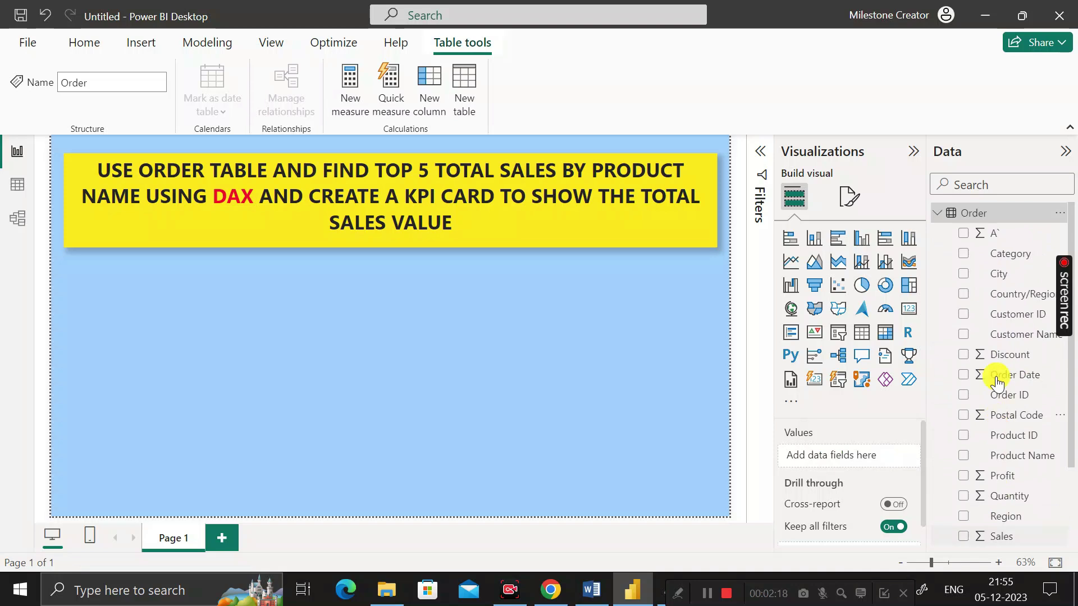
- Create the Order measure Total_Sales = SUM('Order'[Sales])
{"action": "right_click", "coordinate": [994, 214]}
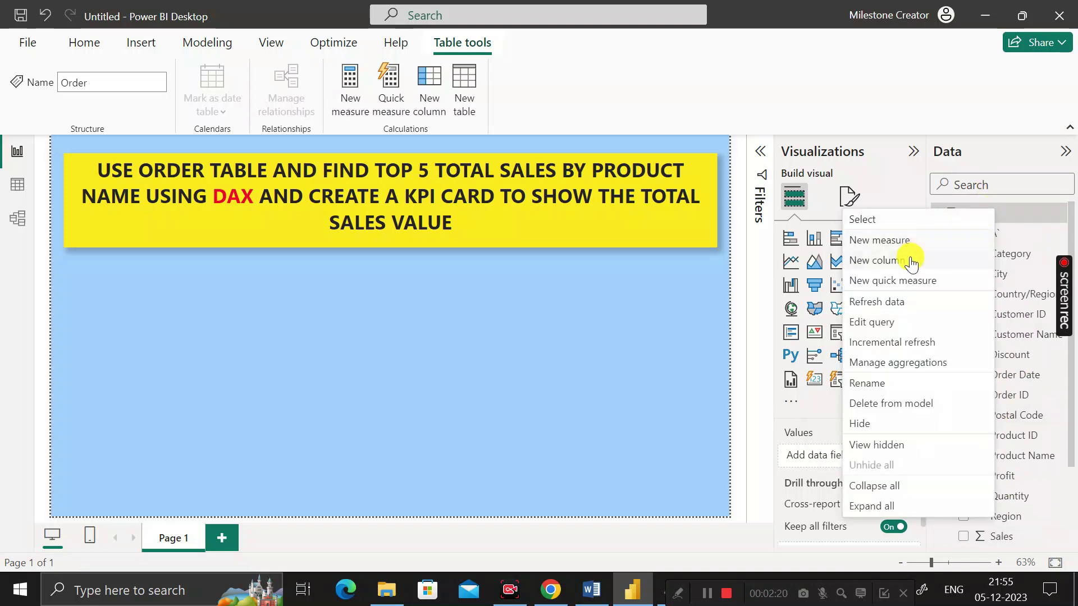
{"action": "left_click", "coordinate": [879, 241]}
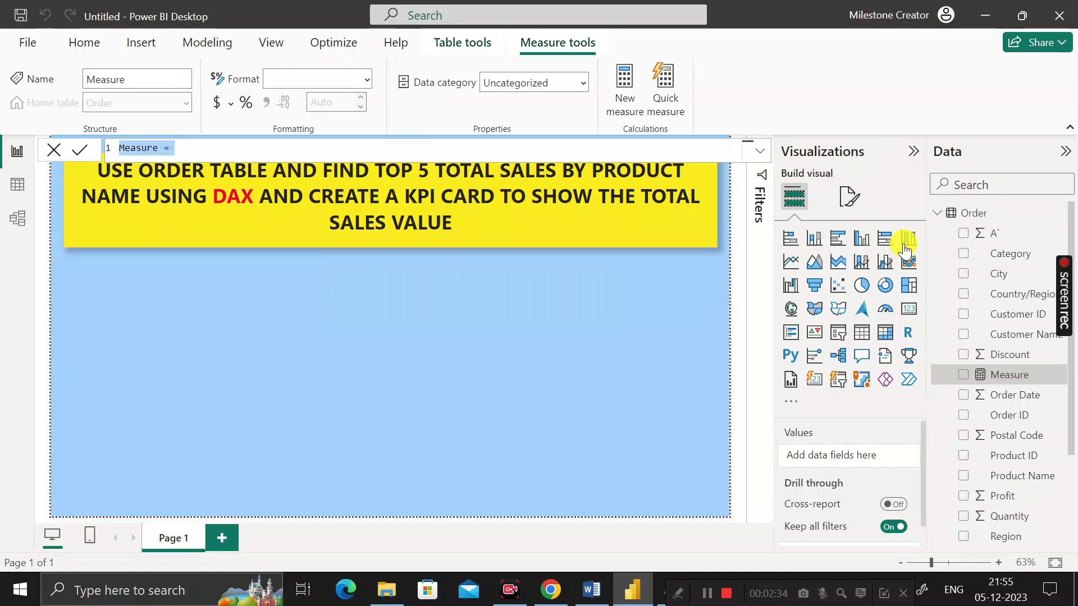
{"action": "key", "text": "BackSpace"}
{"action": "type", "text": "Total_Sales = "}
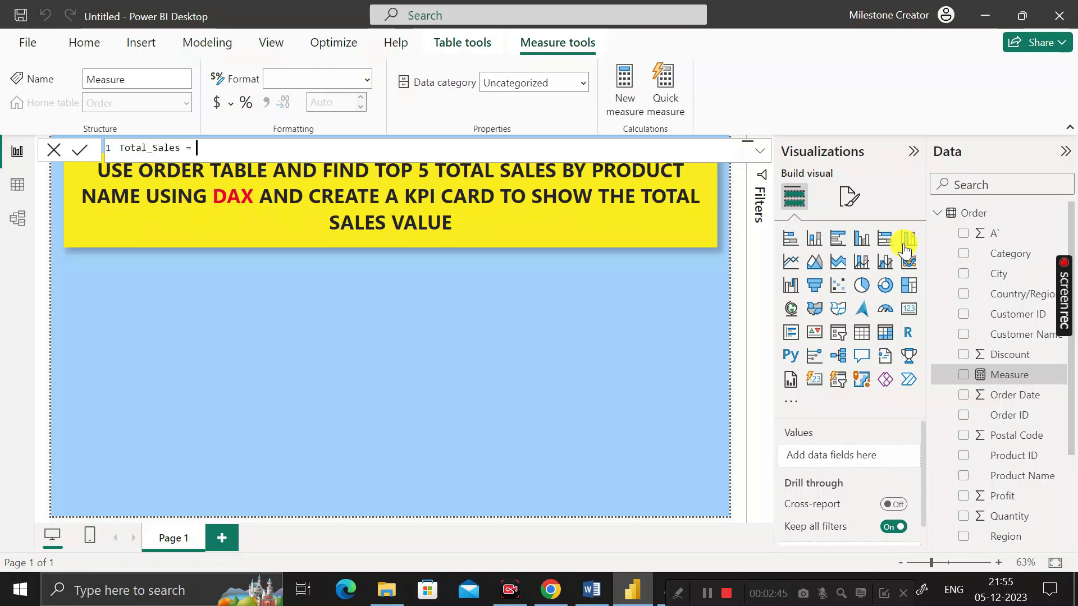
{"action": "type", "text": "sum"}
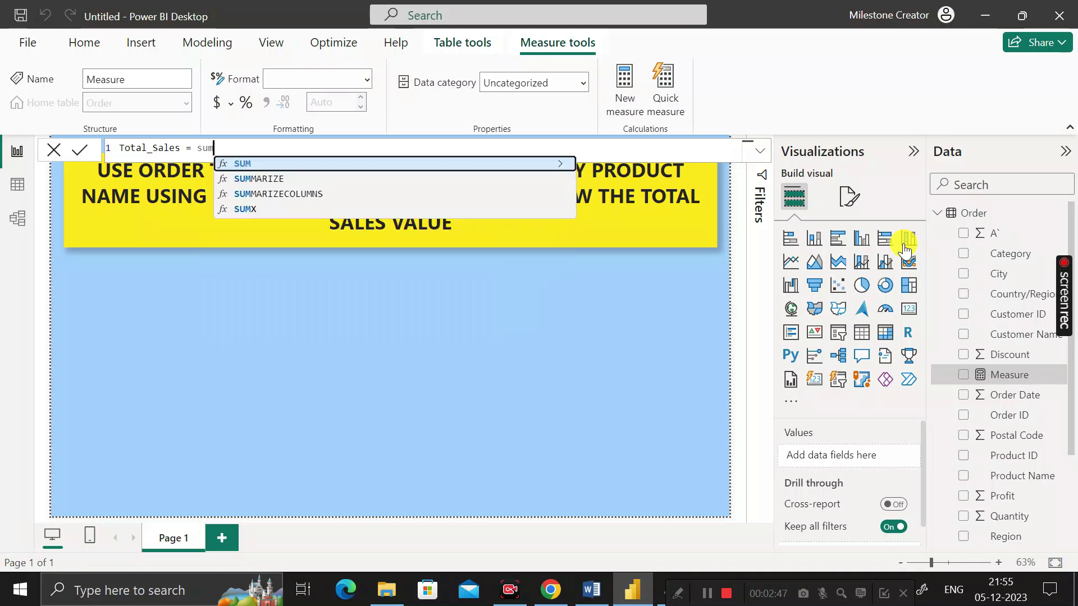
{"action": "key", "text": "Tab"}
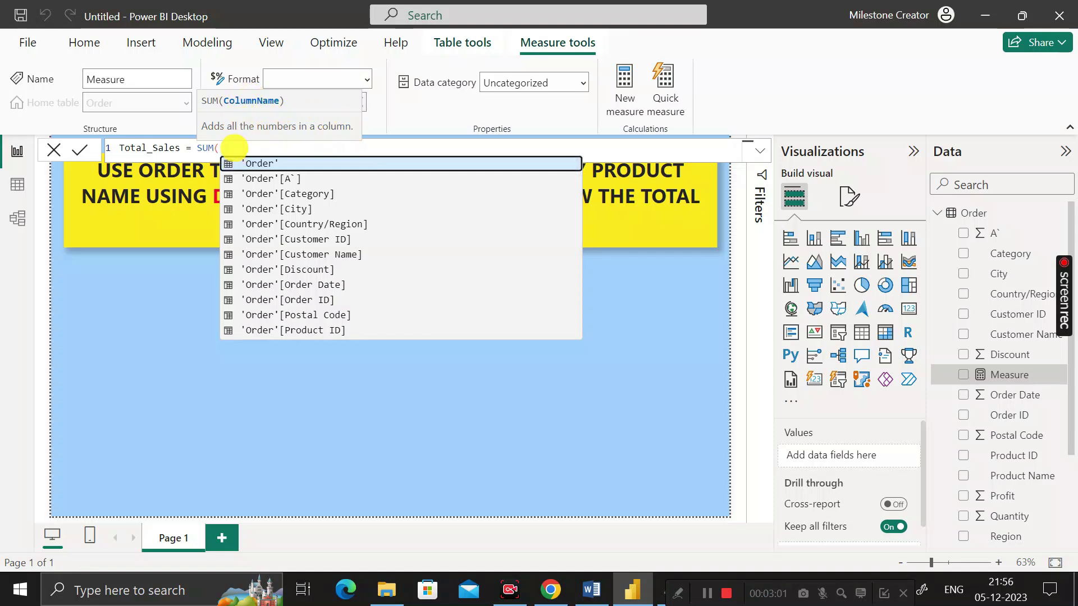
{"action": "type", "text": "sal"}
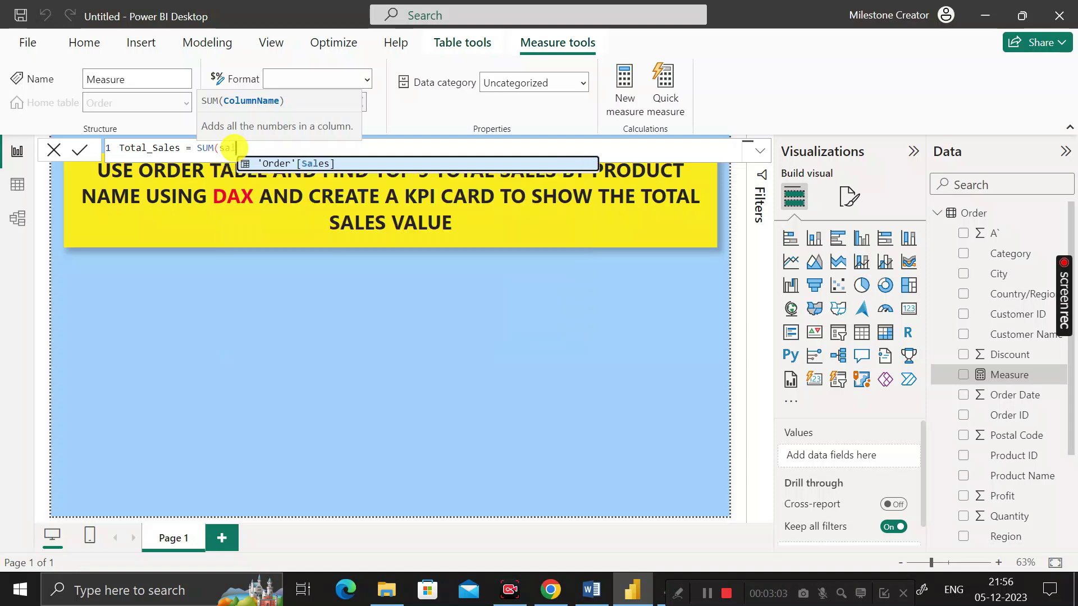
{"action": "key", "text": "Tab"}
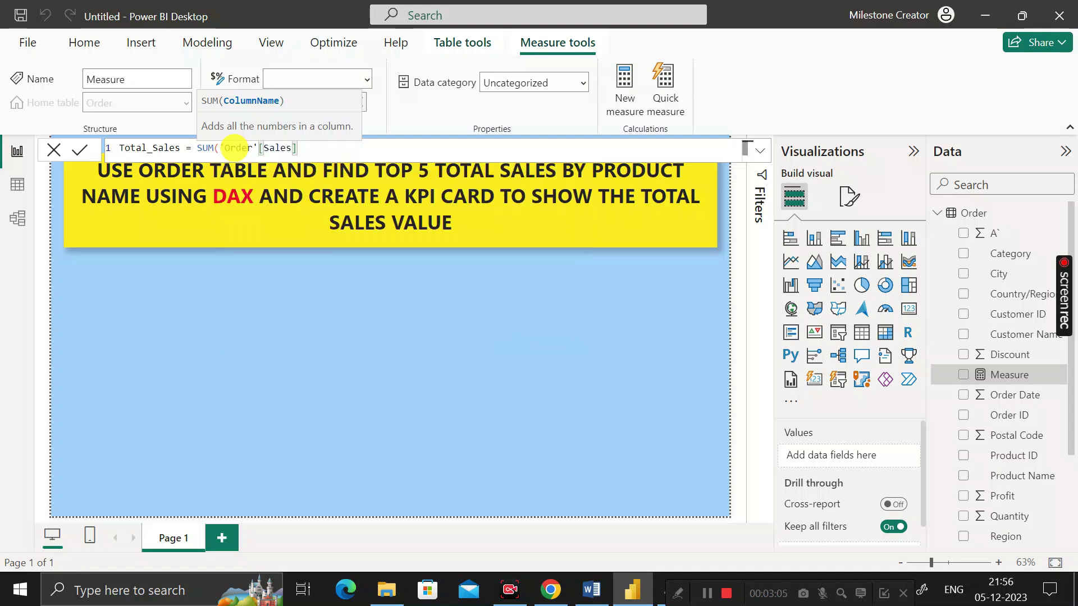
{"action": "type", "text": ")"}
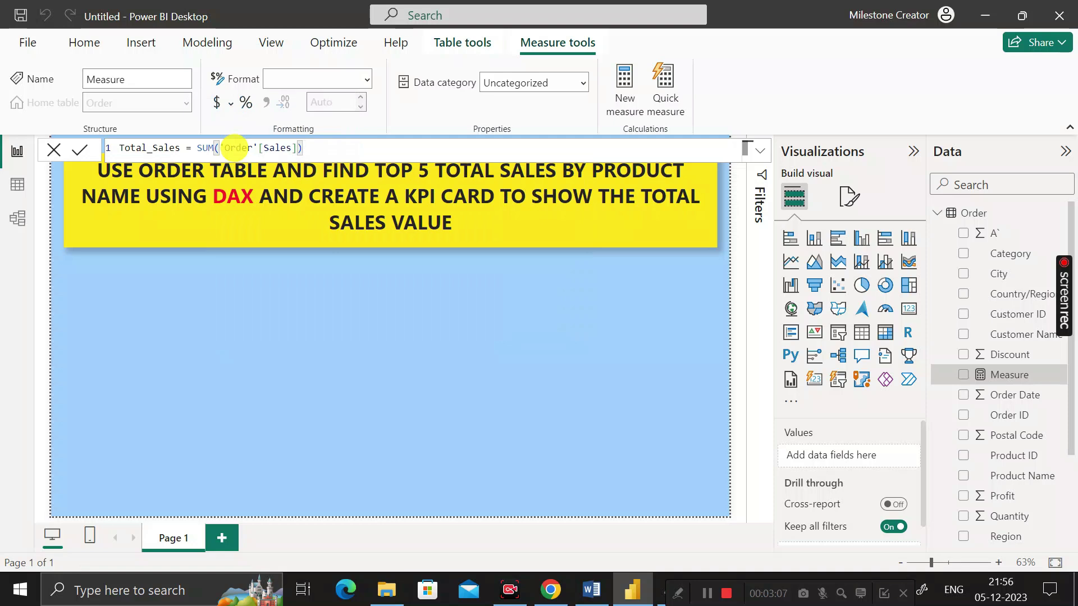
{"action": "key", "text": "Return"}
{"action": "scroll", "coordinate": [986, 370], "scroll_direction": "down", "scroll_amount": 2}
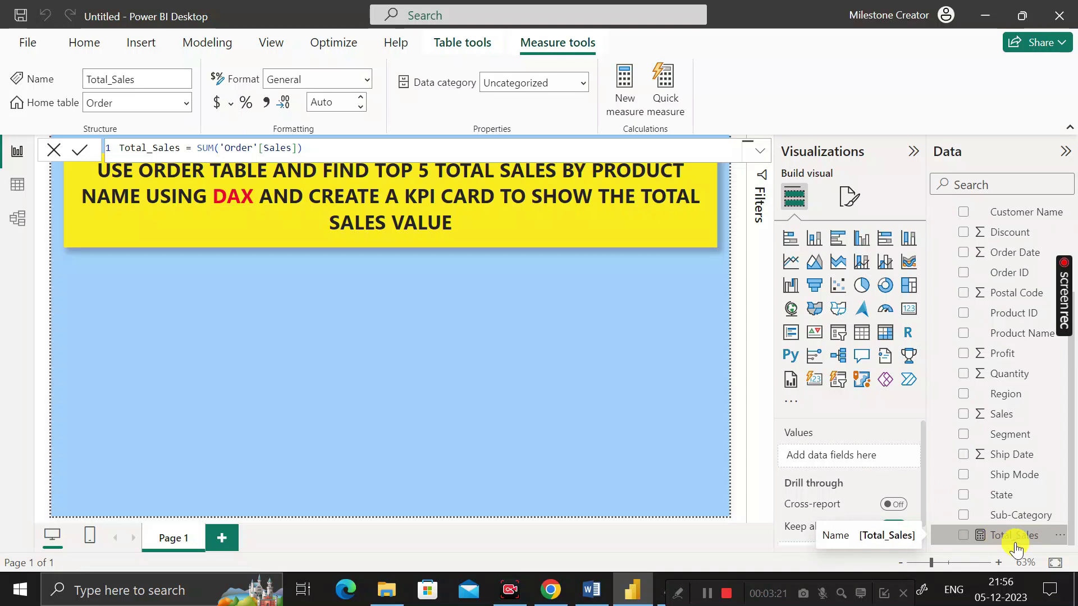
{"action": "left_click", "coordinate": [678, 282]}
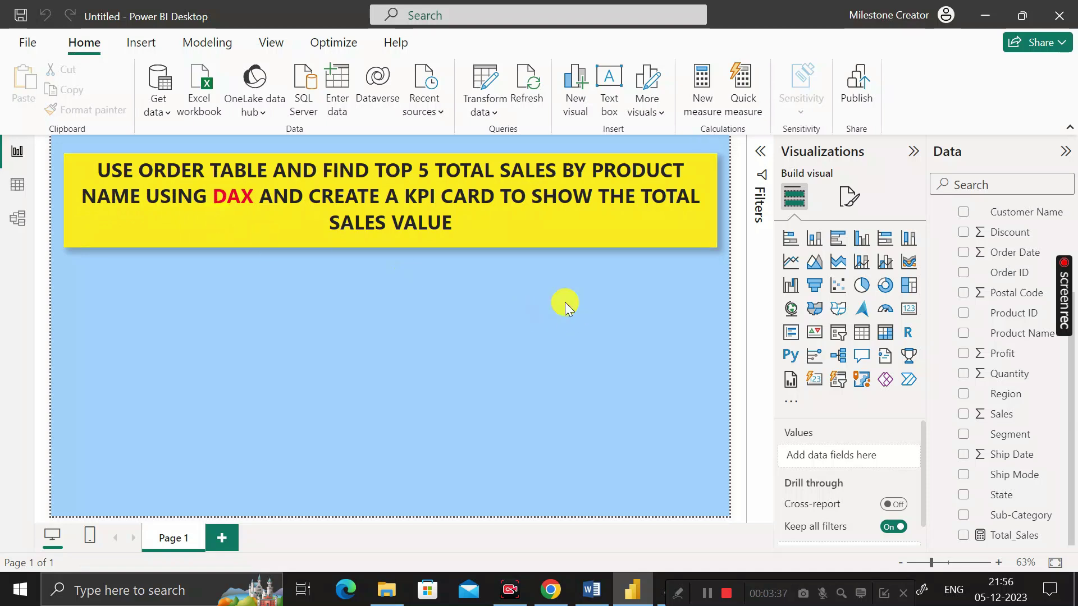
- Start a new Order-table measure named Top N using the CALCULATE function
{"action": "scroll", "coordinate": [965, 326], "scroll_direction": "up", "scroll_amount": 3}
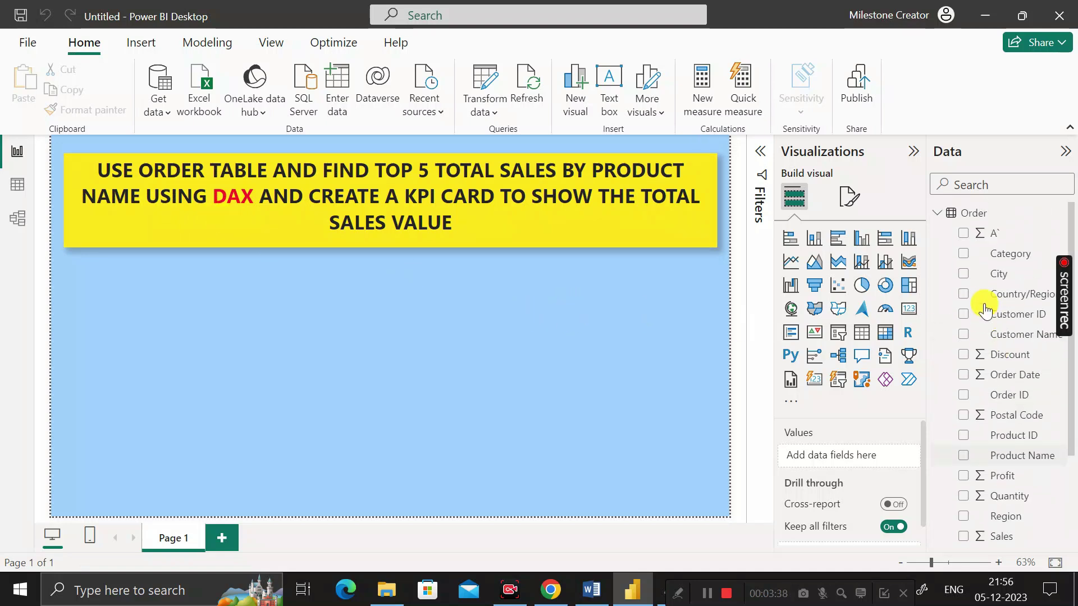
{"action": "left_click", "coordinate": [985, 218]}
{"action": "right_click", "coordinate": [983, 217]}
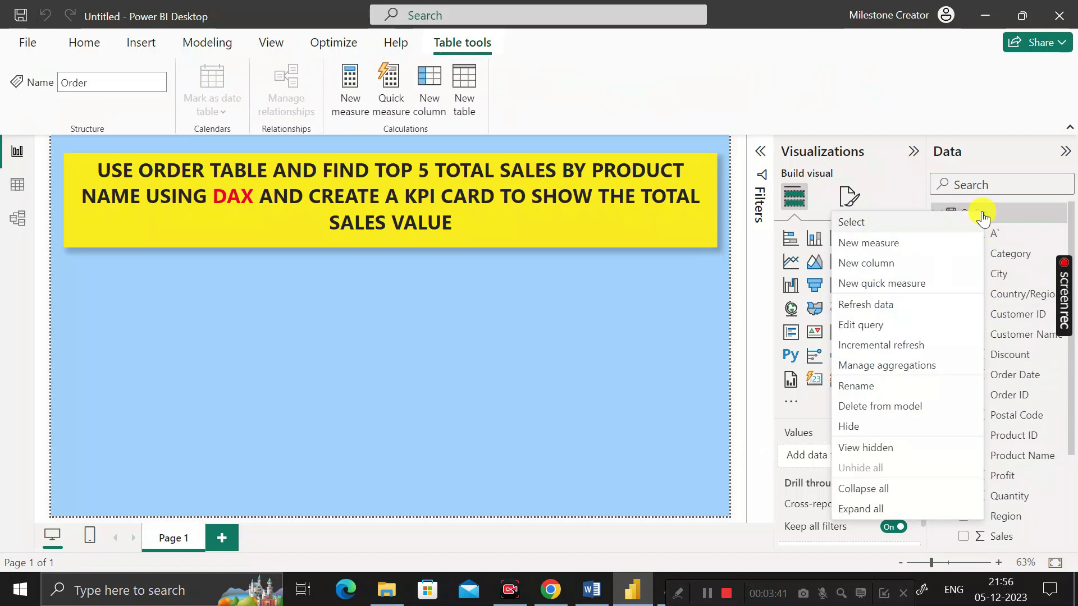
{"action": "left_click", "coordinate": [882, 244]}
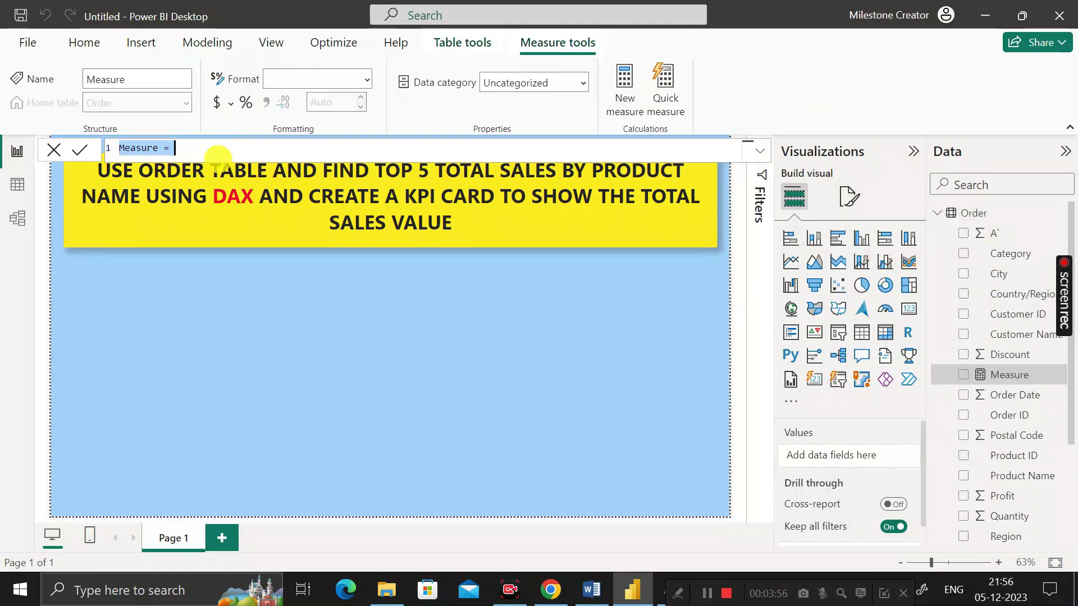
{"action": "key", "text": "BackSpace"}
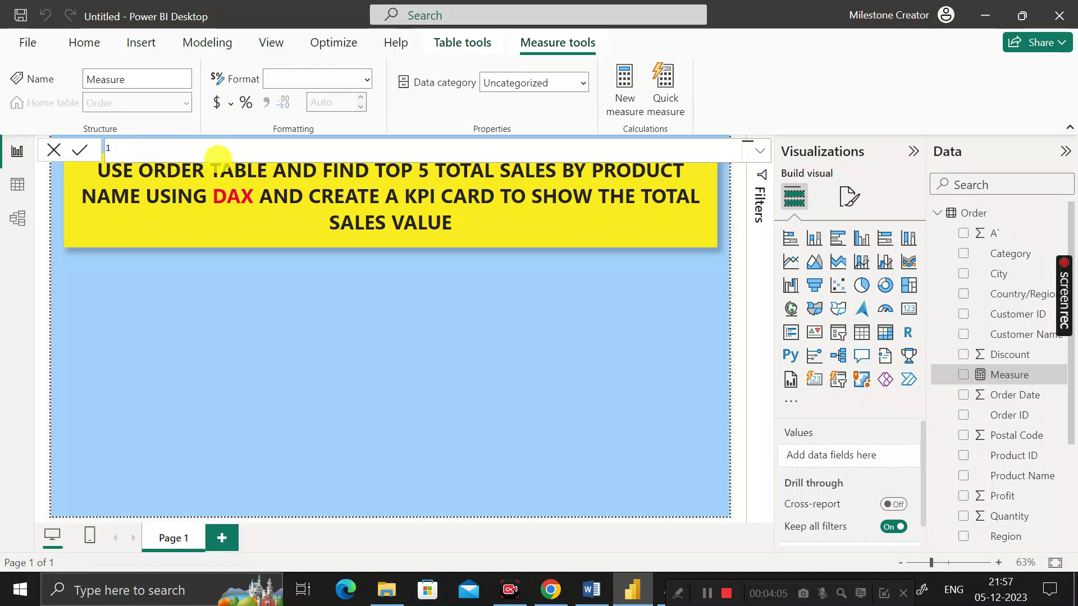
{"action": "type", "text": "Top N ="}
{"action": "type", "text": "CAL"}
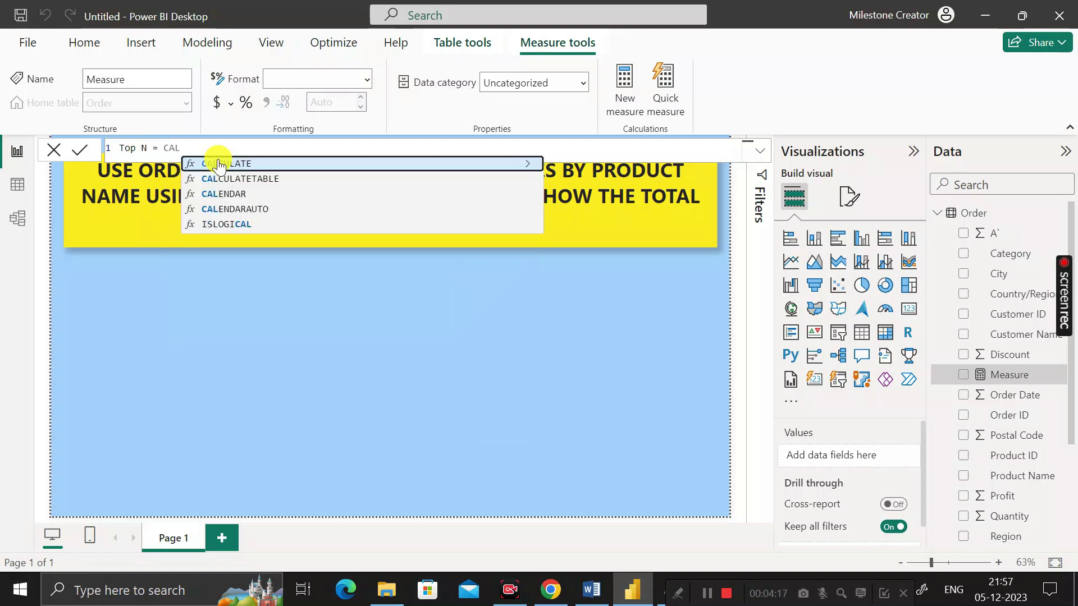
{"action": "left_click", "coordinate": [218, 166]}
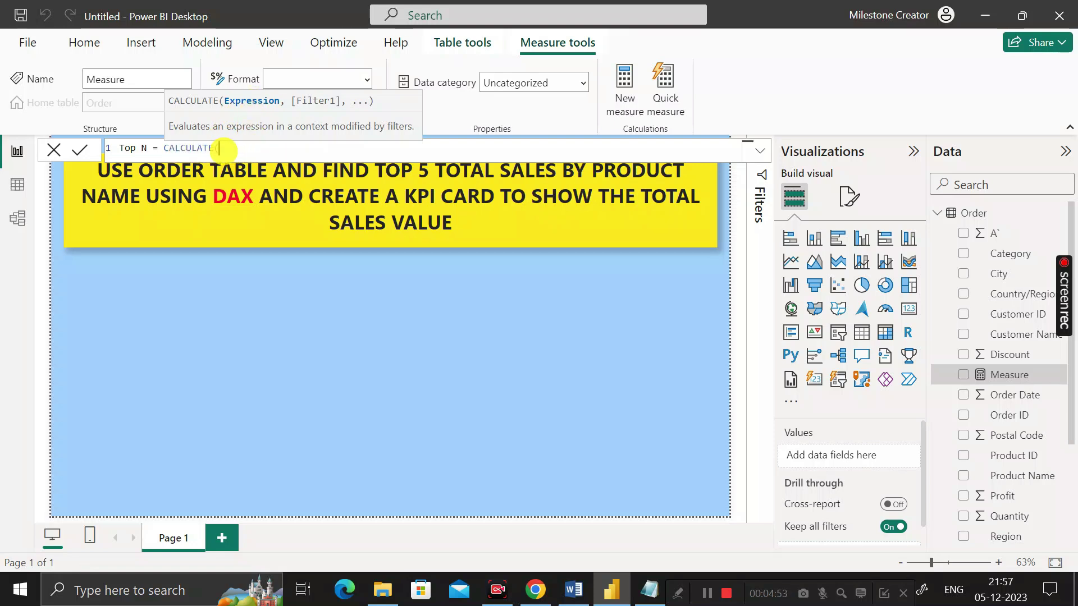
- Extend the formula with [Total_Sales],TOPN(5,VALUES( using autocomplete
{"action": "type", "text": "TOTA"}
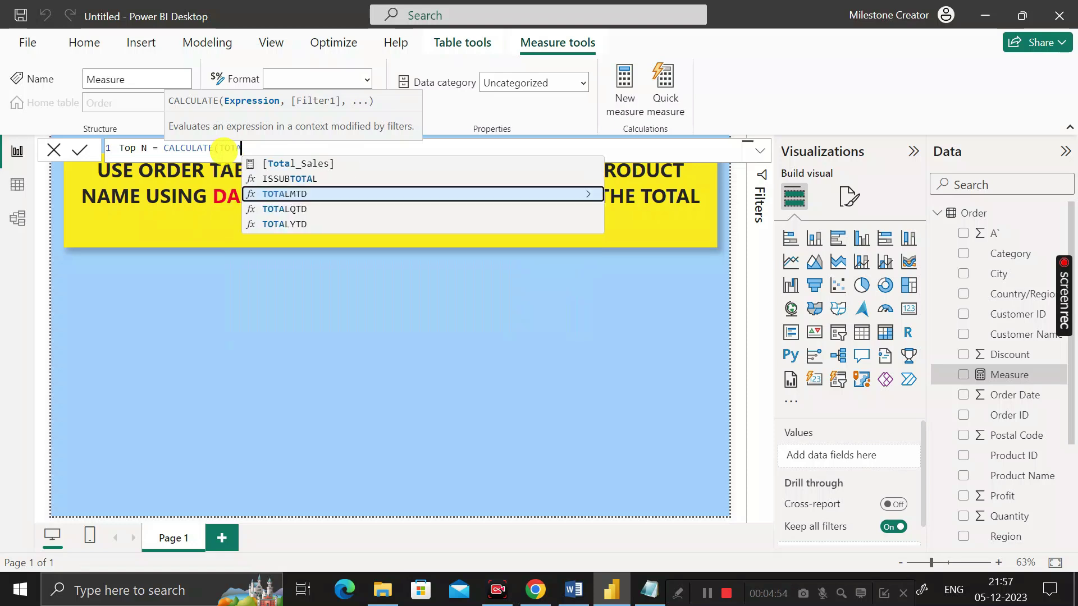
{"action": "key", "text": "Up"}
{"action": "key", "text": "Up"}
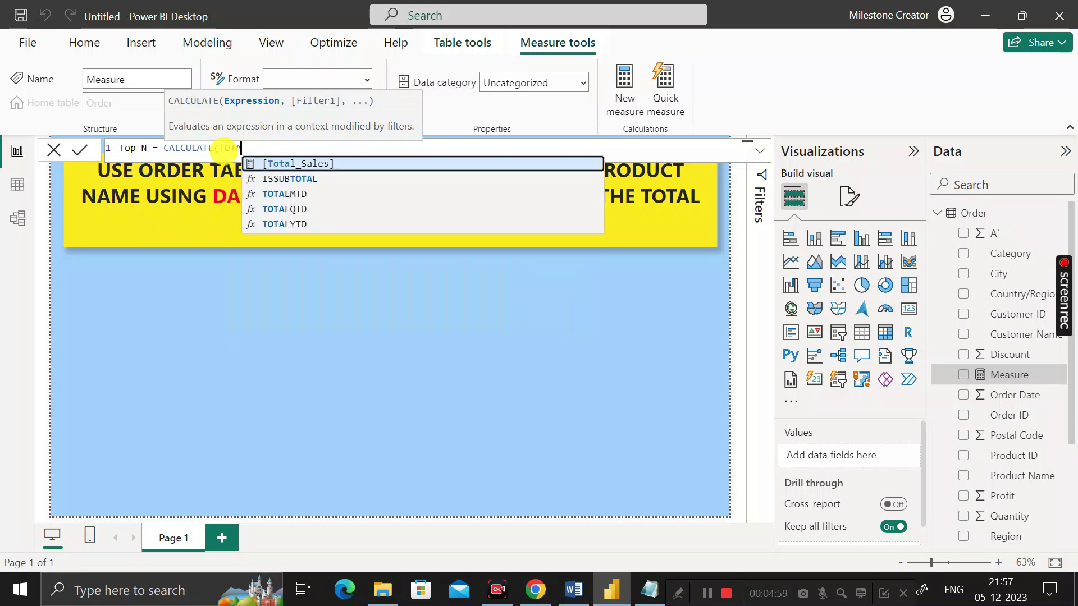
{"action": "key", "text": "Tab"}
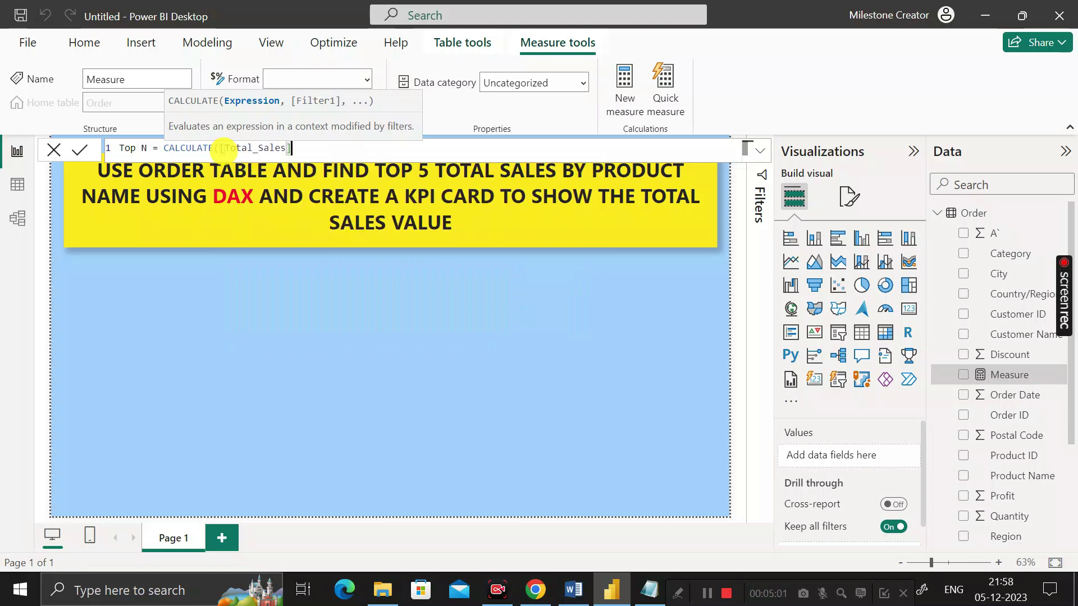
{"action": "type", "text": ","}
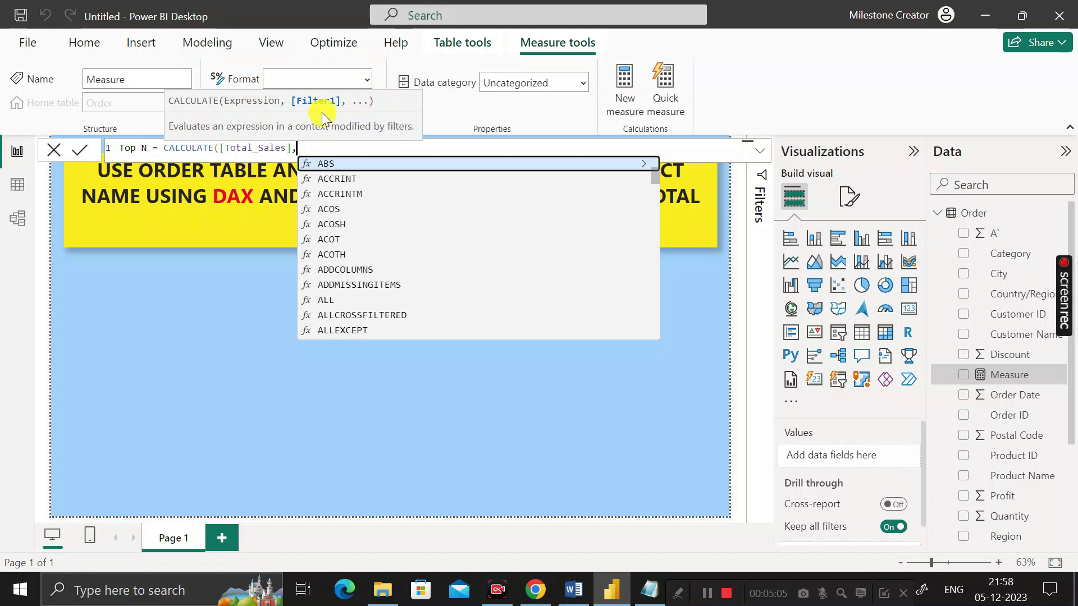
{"action": "type", "text": "OP"}
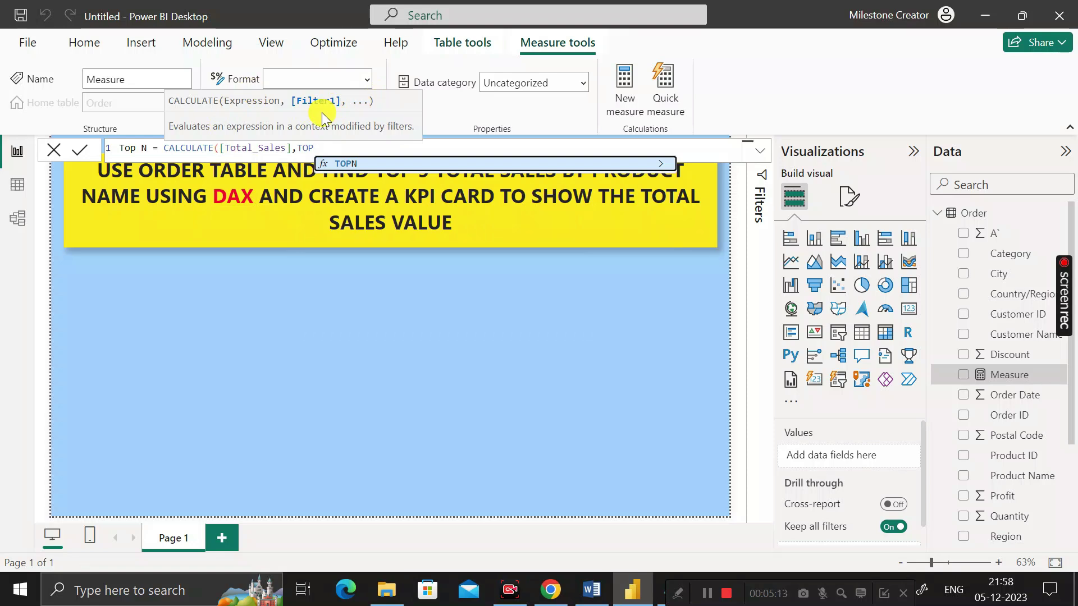
{"action": "left_click", "coordinate": [358, 164]}
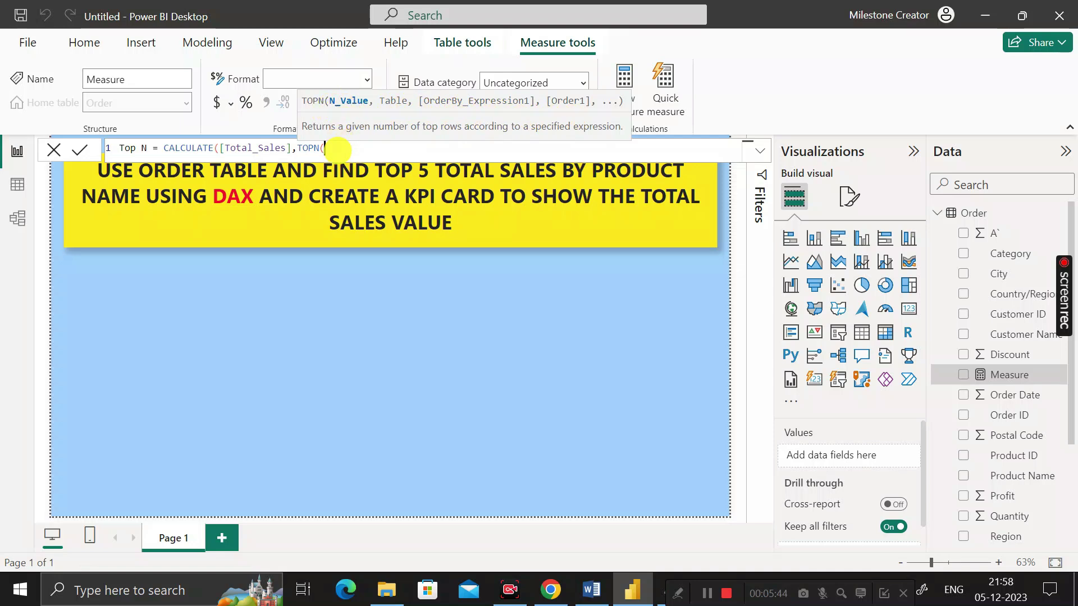
{"action": "type", "text": "5,"}
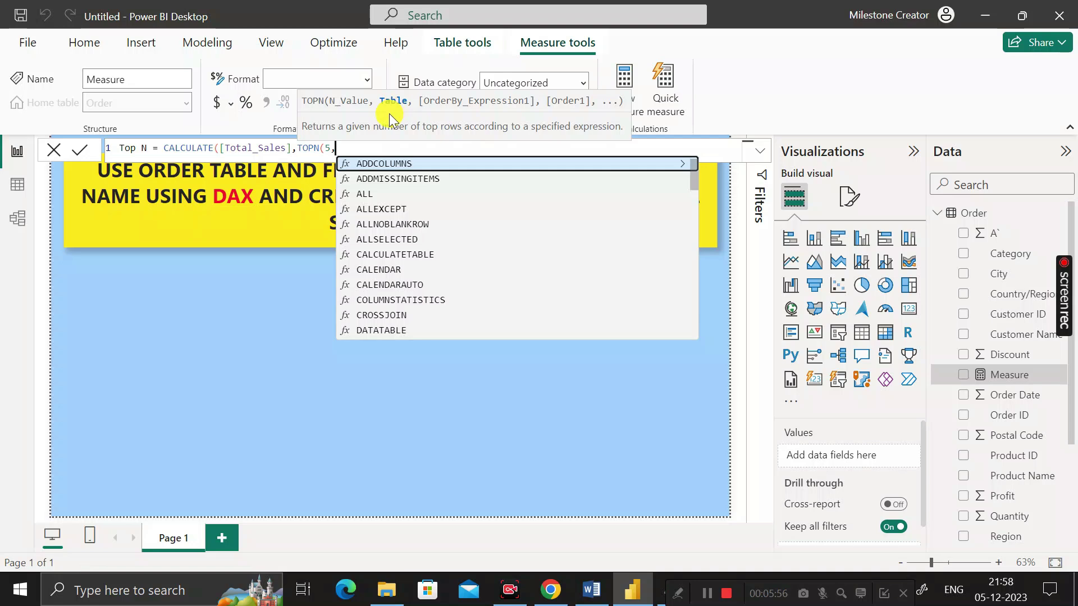
{"action": "type", "text": "VA"}
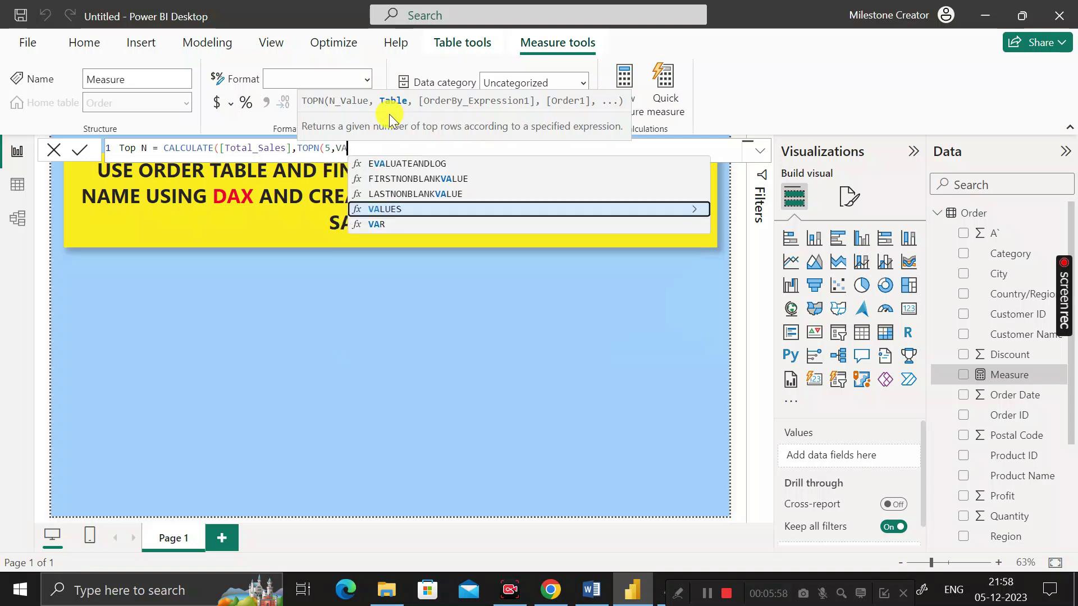
{"action": "key", "text": "Tab"}
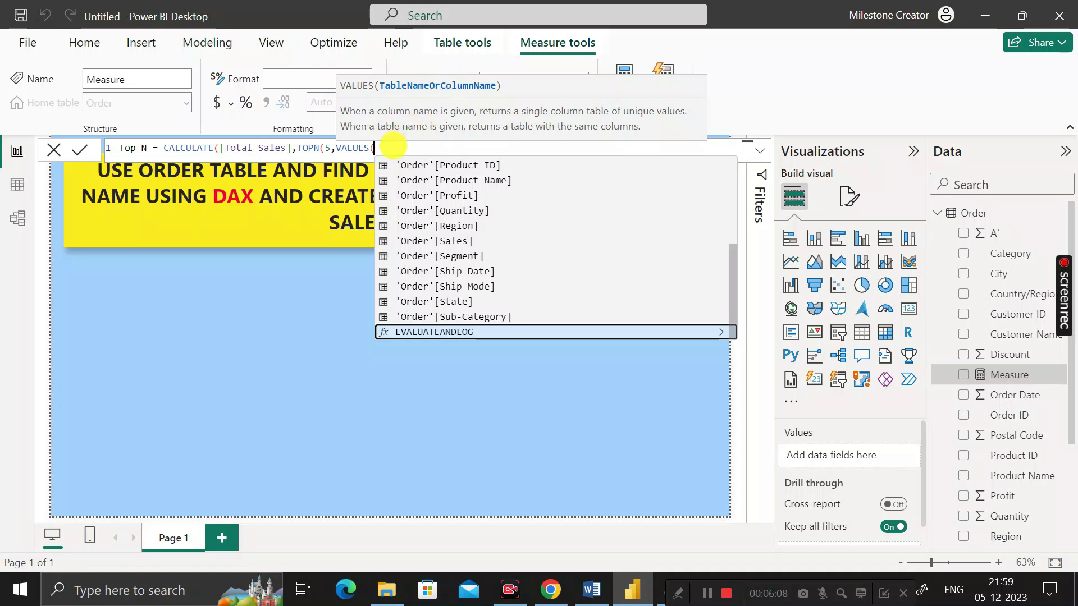
- Add 'Order'[Product Name] as the VALUES column and close it
{"action": "type", "text": "PROD"}
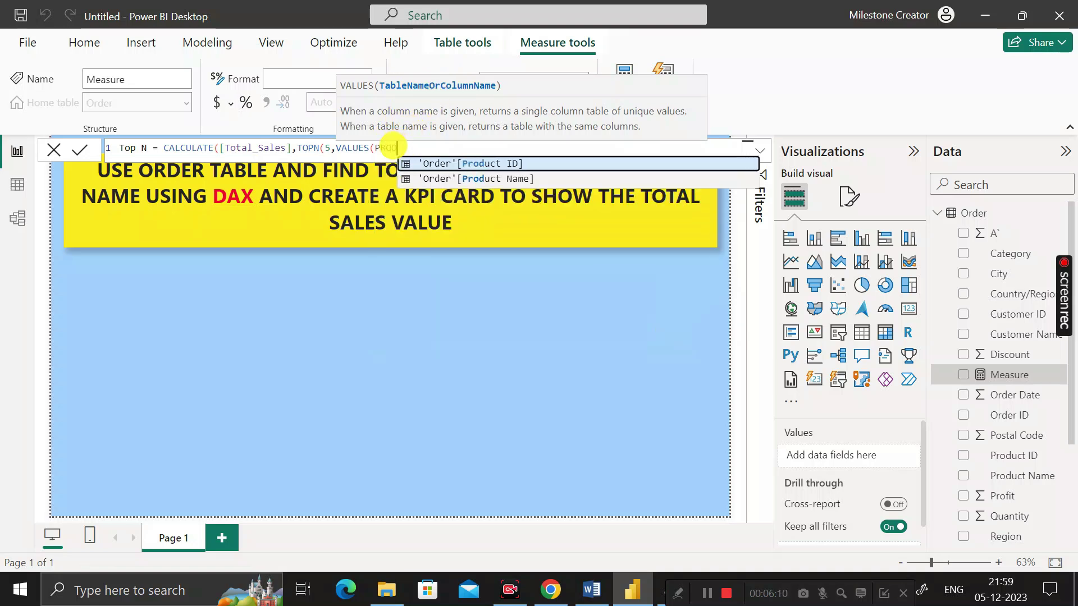
{"action": "key", "text": "Down"}
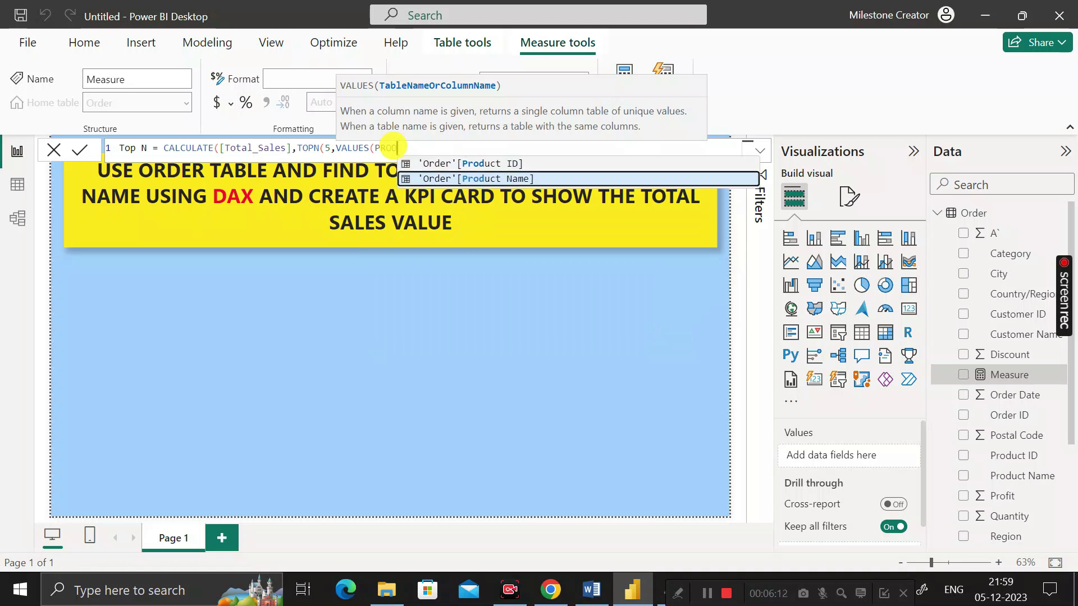
{"action": "key", "text": "Tab"}
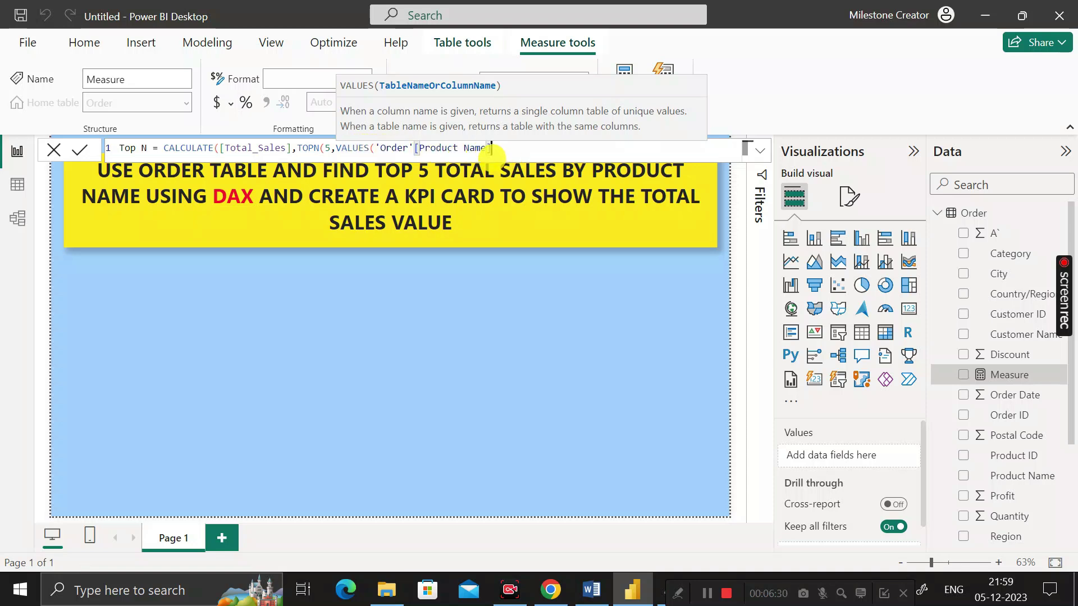
{"action": "type", "text": "),"}
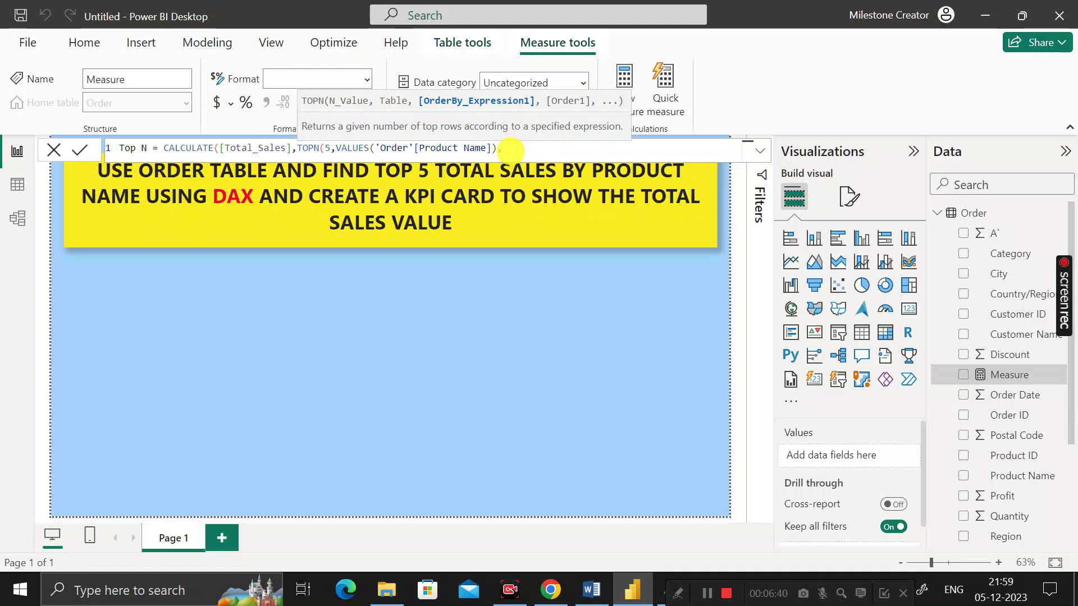
- Finish the TOPN with [Total_Sales],DESC)) and commit the Top N measure
{"action": "type", "text": "TOTA"}
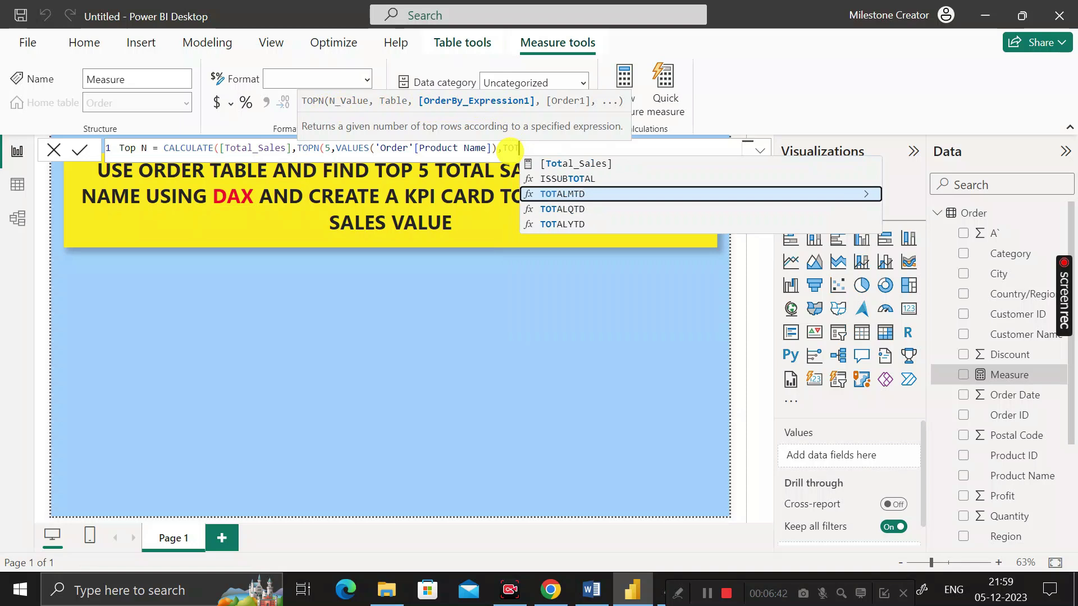
{"action": "key", "text": "Up"}
{"action": "key", "text": "Up"}
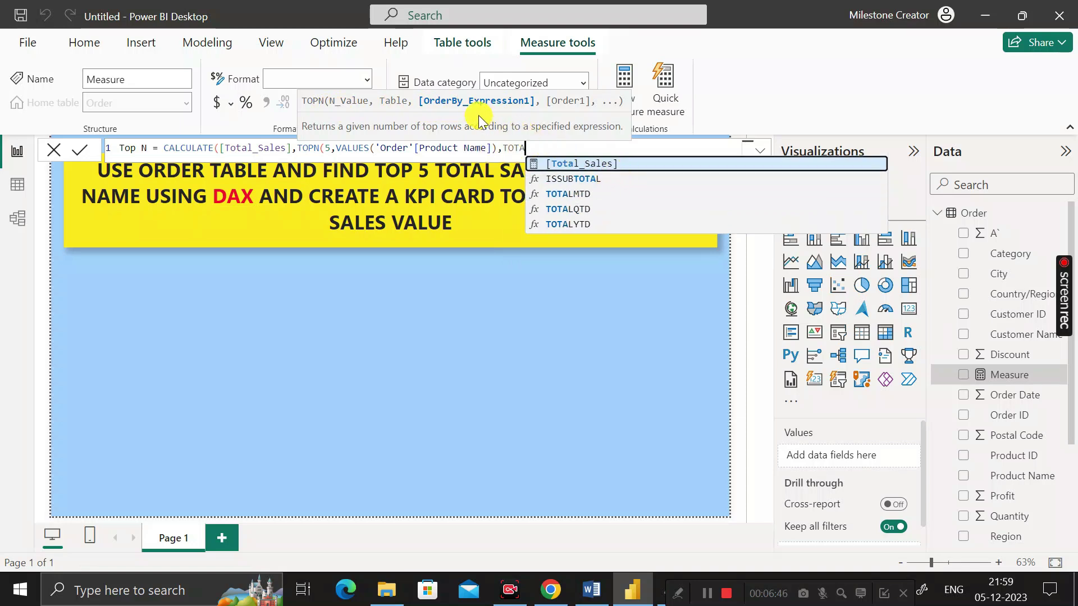
{"action": "left_click", "coordinate": [576, 167]}
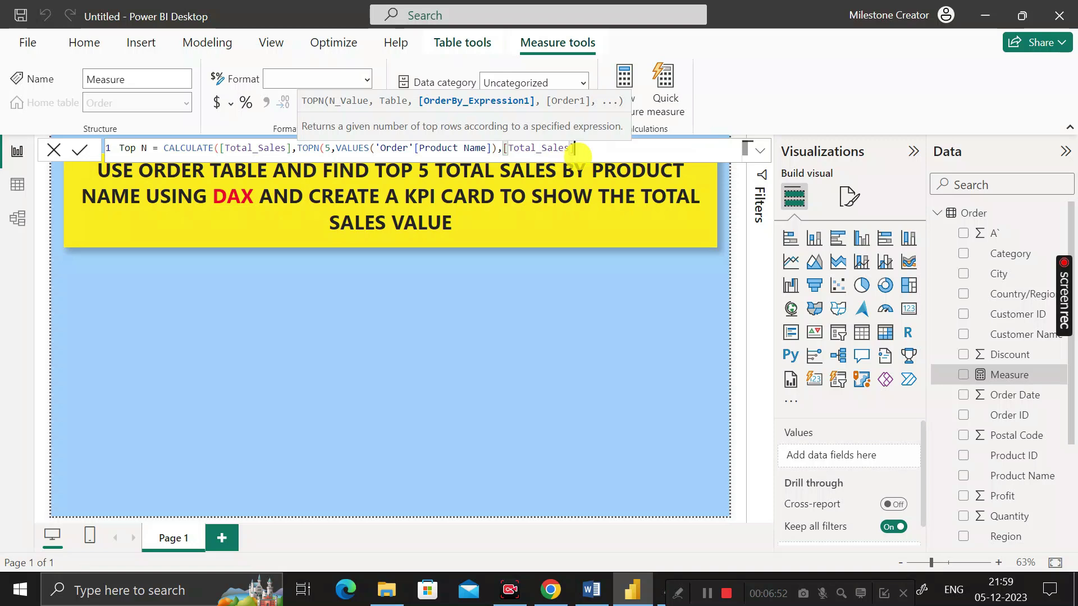
{"action": "type", "text": ","}
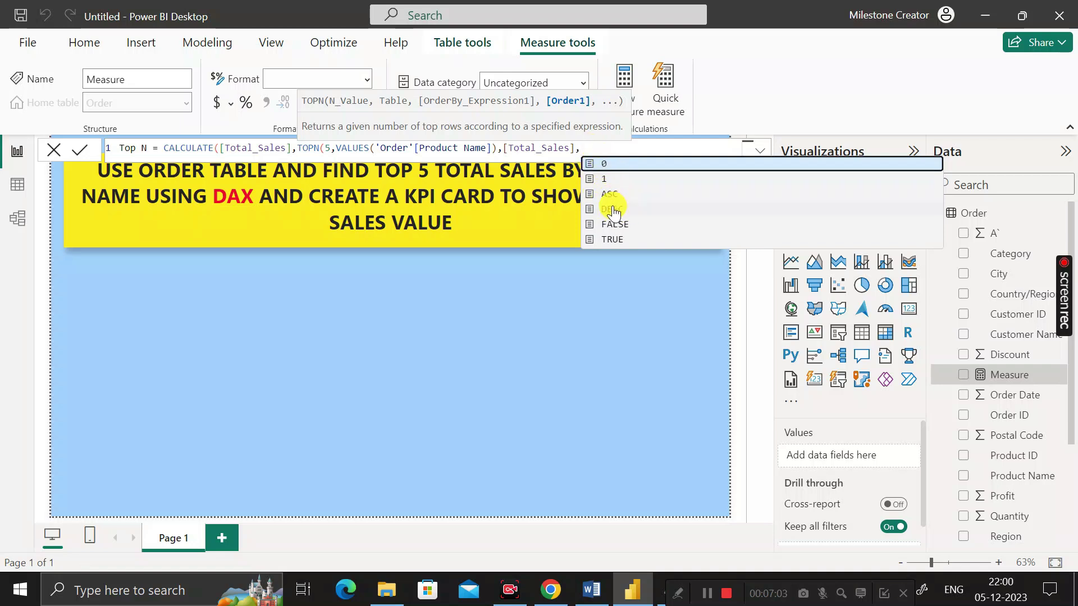
{"action": "key", "text": "Down"}
{"action": "key", "text": "Down"}
{"action": "key", "text": "Down"}
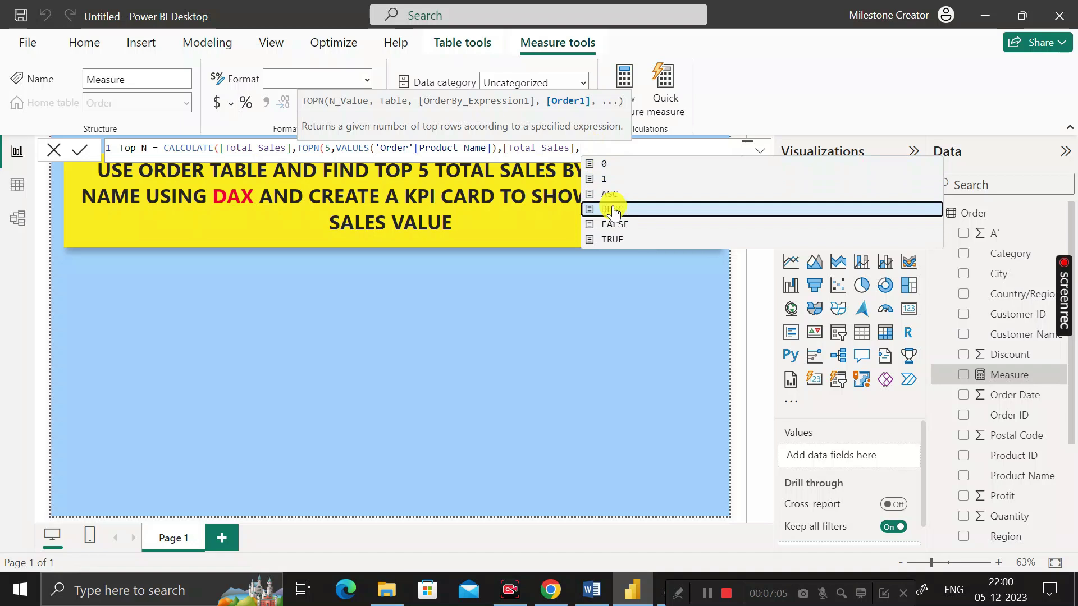
{"action": "left_click", "coordinate": [613, 210]}
{"action": "type", "text": "))"}
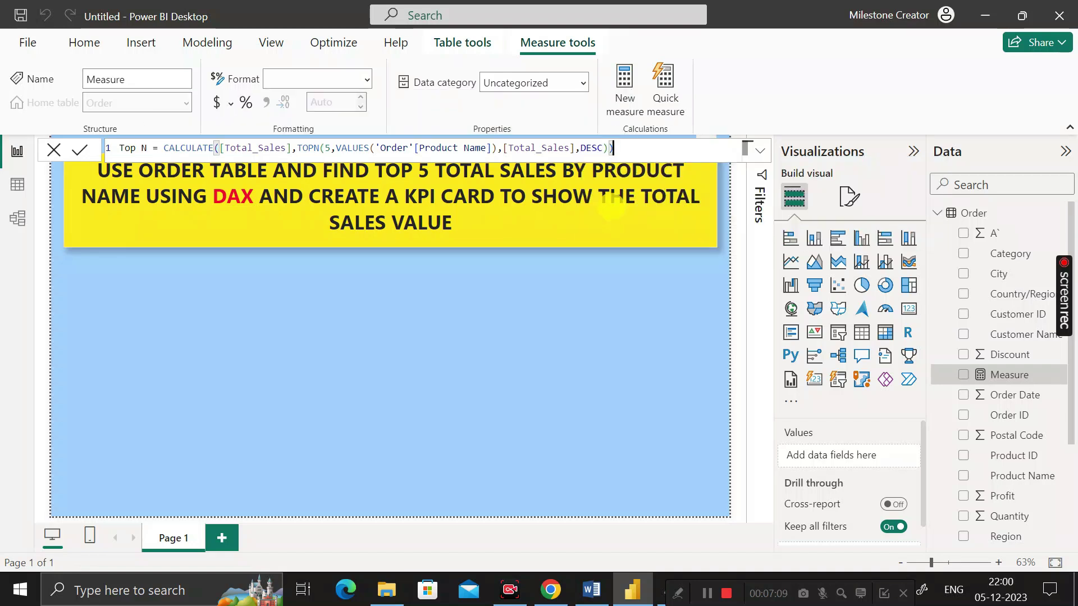
{"action": "key", "text": "Return"}
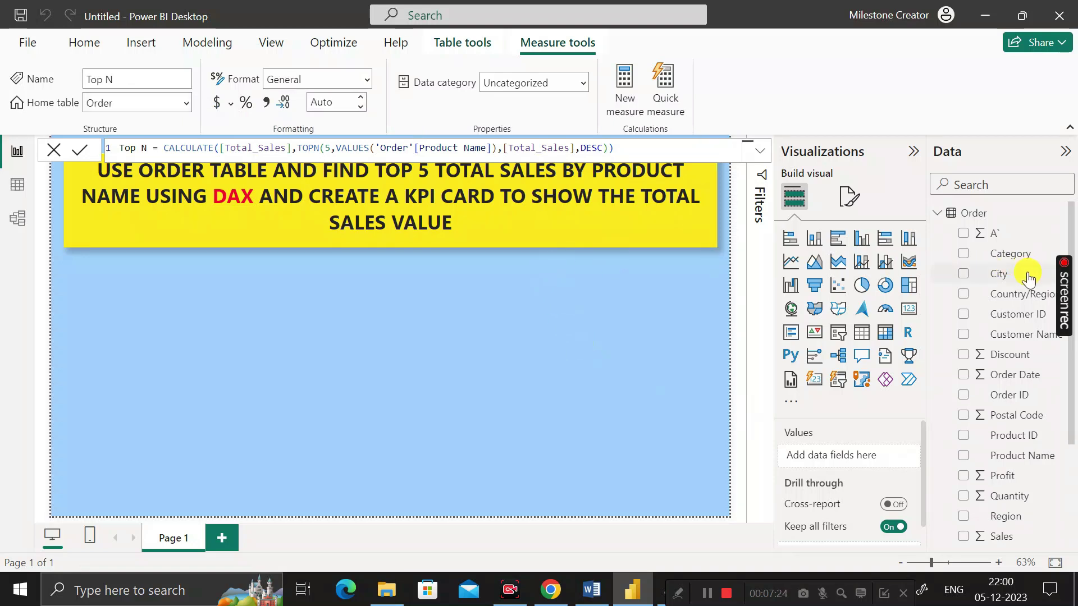
- Close the formula bar and add an empty card visual to Page 1
{"action": "scroll", "coordinate": [1018, 359], "scroll_direction": "down", "scroll_amount": 3}
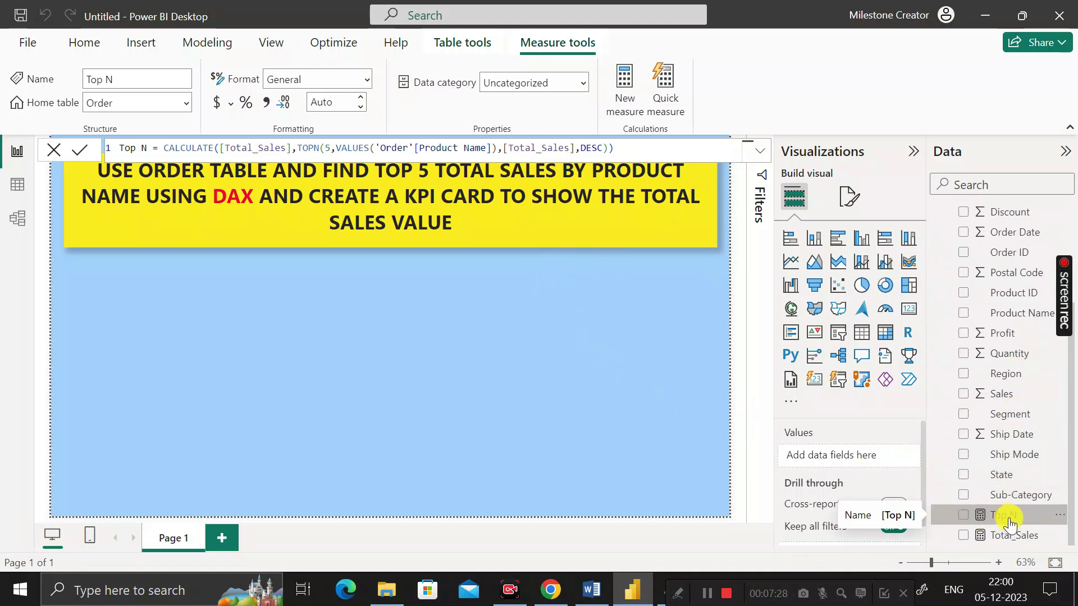
{"action": "left_click", "coordinate": [462, 301]}
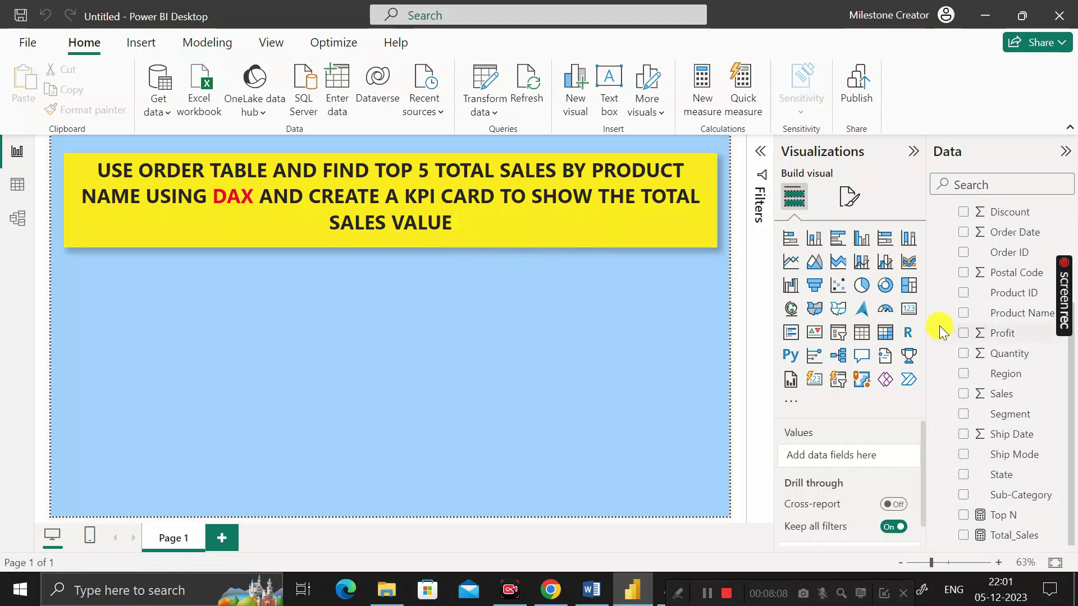
{"action": "left_click", "coordinate": [908, 318]}
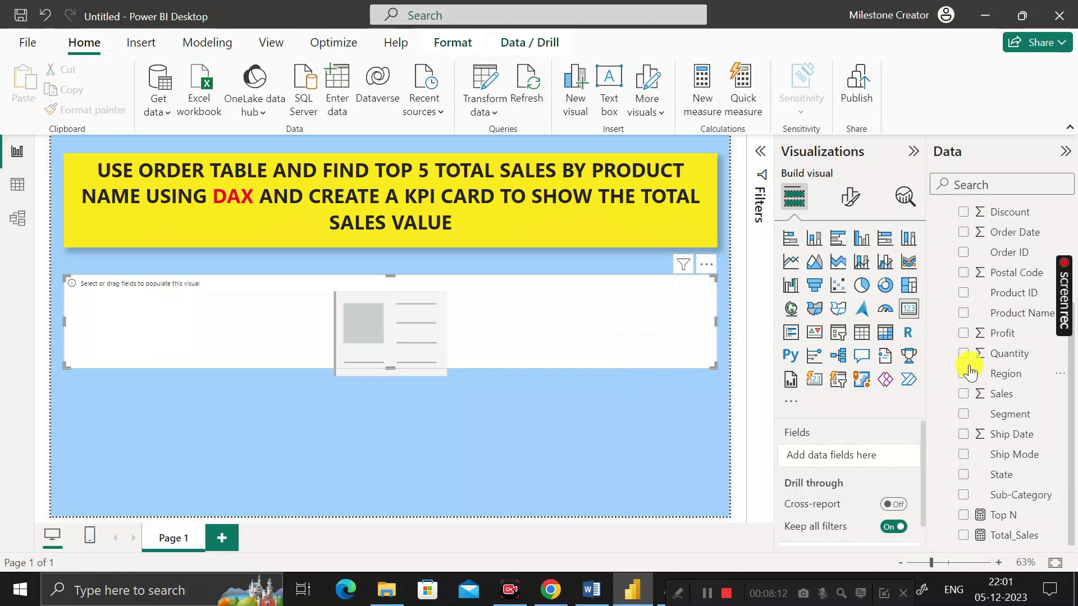
- Show Total_Sales (2.30M) in the card and make it much narrower
{"action": "left_click_drag", "start_coordinate": [1002, 534], "coordinate": [842, 454]}
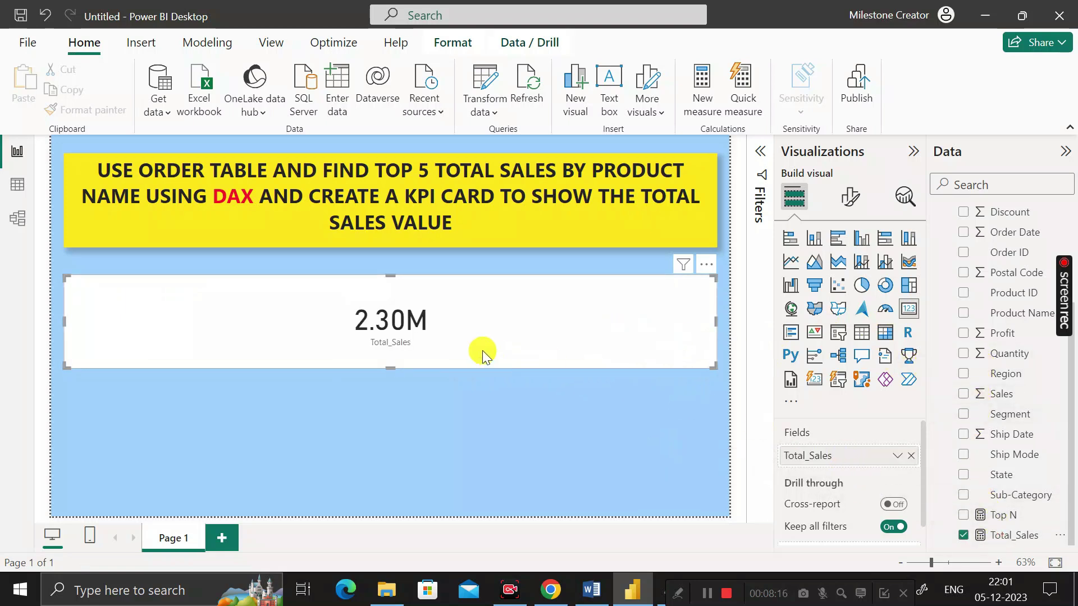
{"action": "left_click_drag", "start_coordinate": [716, 325], "coordinate": [254, 302]}
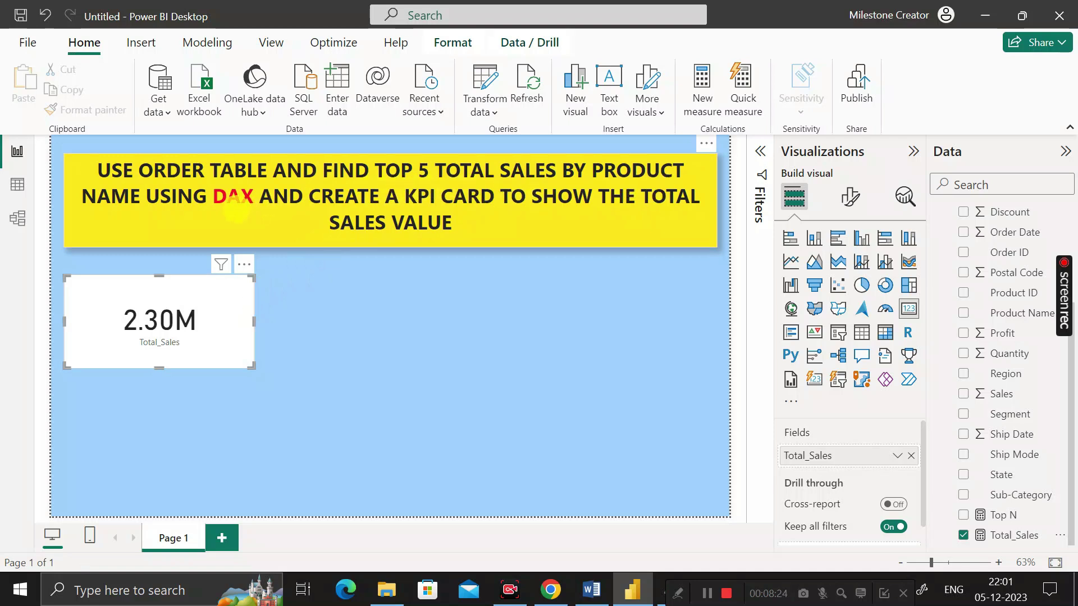
{"action": "left_click", "coordinate": [345, 308]}
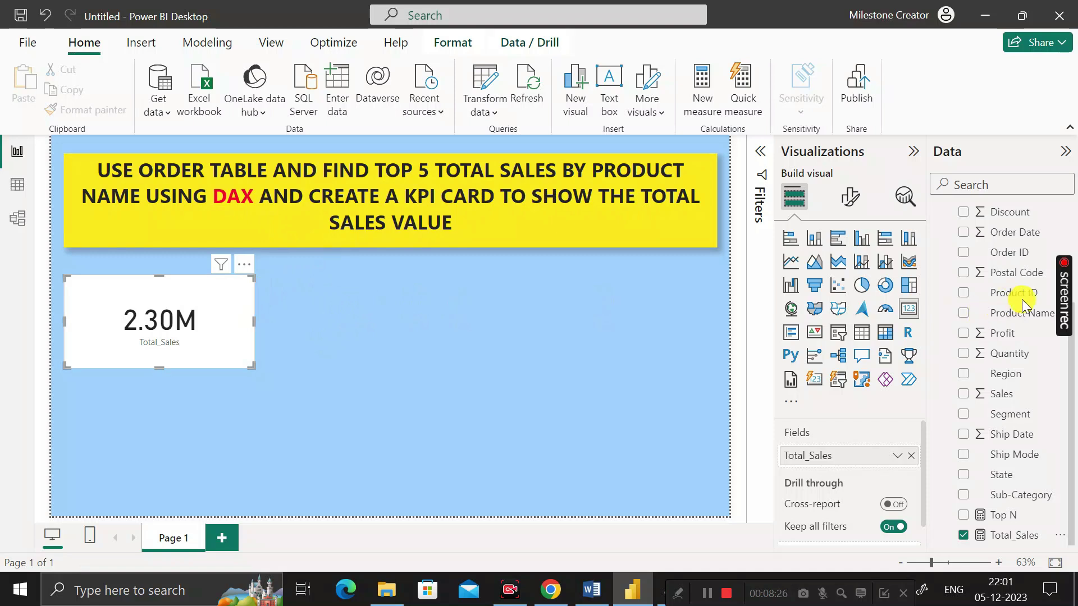
- Add a second card beside it showing Top N (153.39K)
{"action": "left_click", "coordinate": [911, 309]}
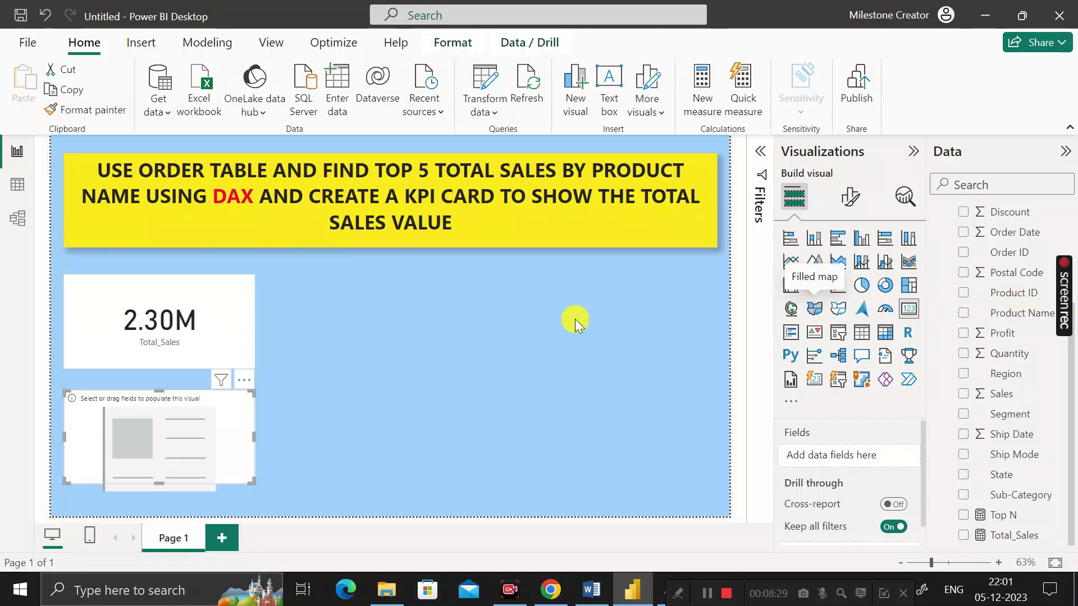
{"action": "left_click_drag", "start_coordinate": [254, 402], "coordinate": [369, 415]}
{"action": "left_click_drag", "start_coordinate": [438, 365], "coordinate": [445, 342]}
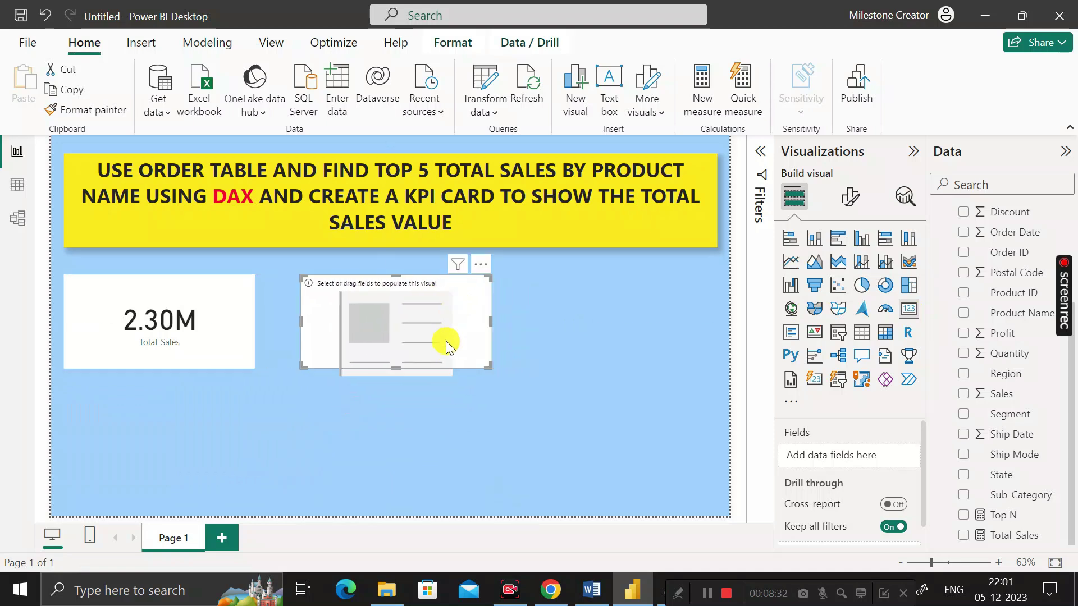
{"action": "left_click_drag", "start_coordinate": [999, 515], "coordinate": [857, 459]}
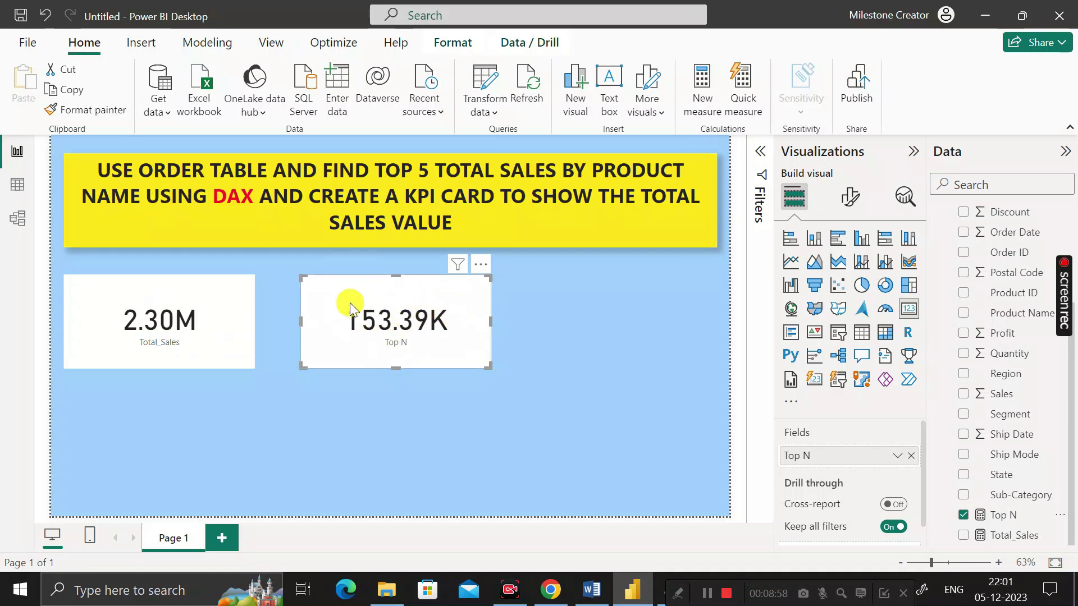
{"action": "left_click", "coordinate": [225, 298]}
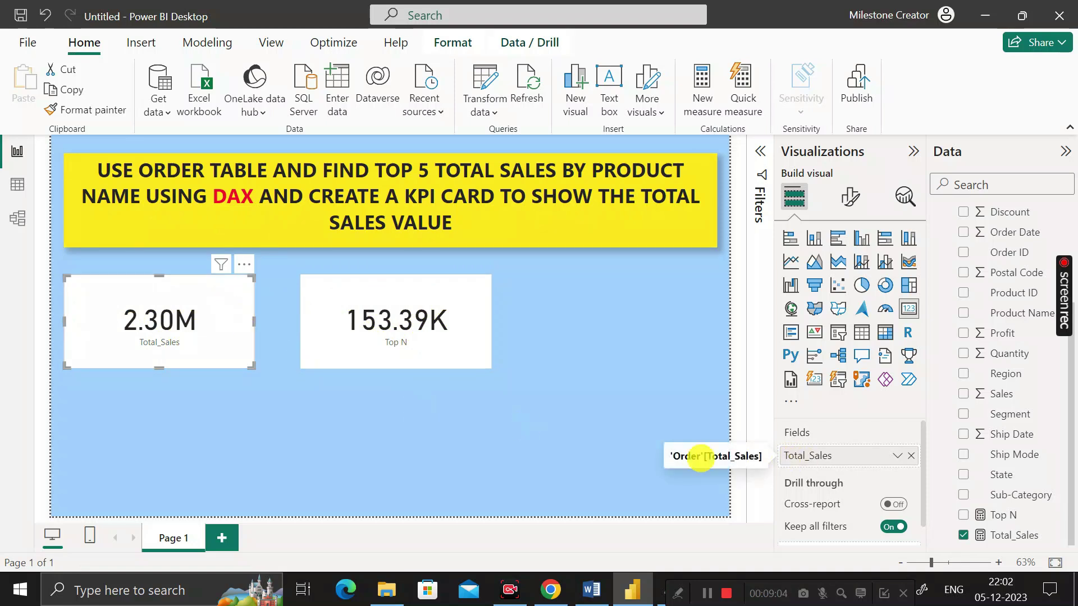
- Filter the Total_Sales card by Product Name: Top N, top 5, by Sales
{"action": "left_click", "coordinate": [760, 151]}
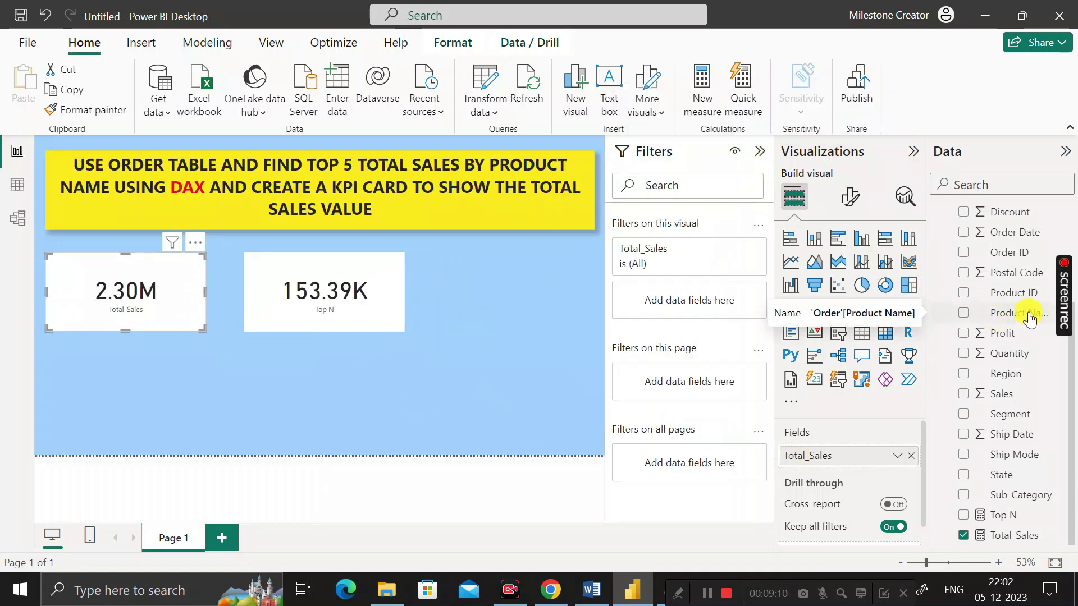
{"action": "left_click_drag", "start_coordinate": [932, 317], "coordinate": [718, 298]}
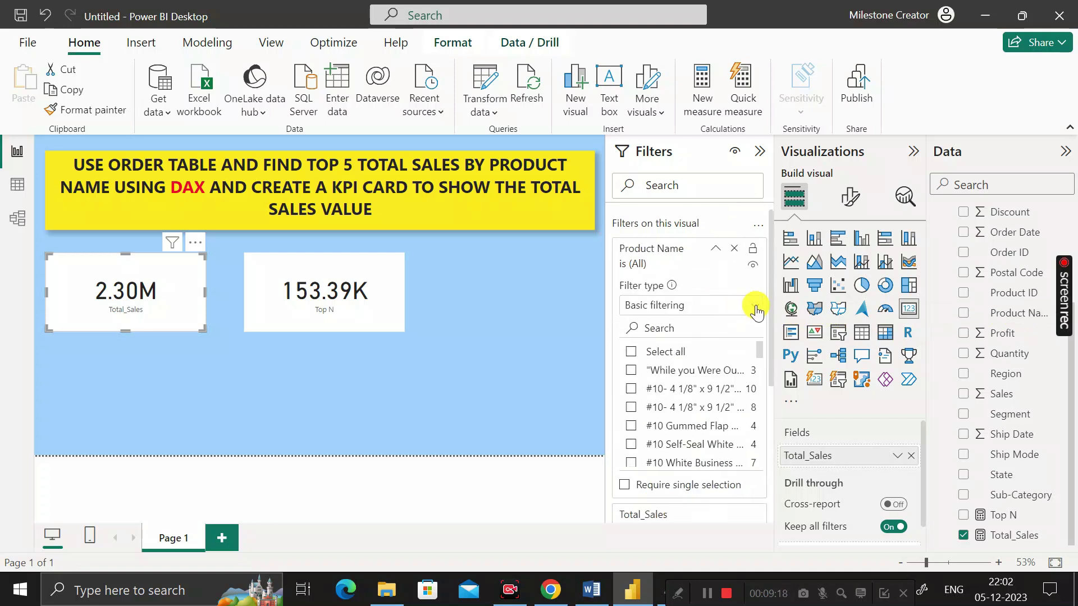
{"action": "left_click", "coordinate": [755, 306]}
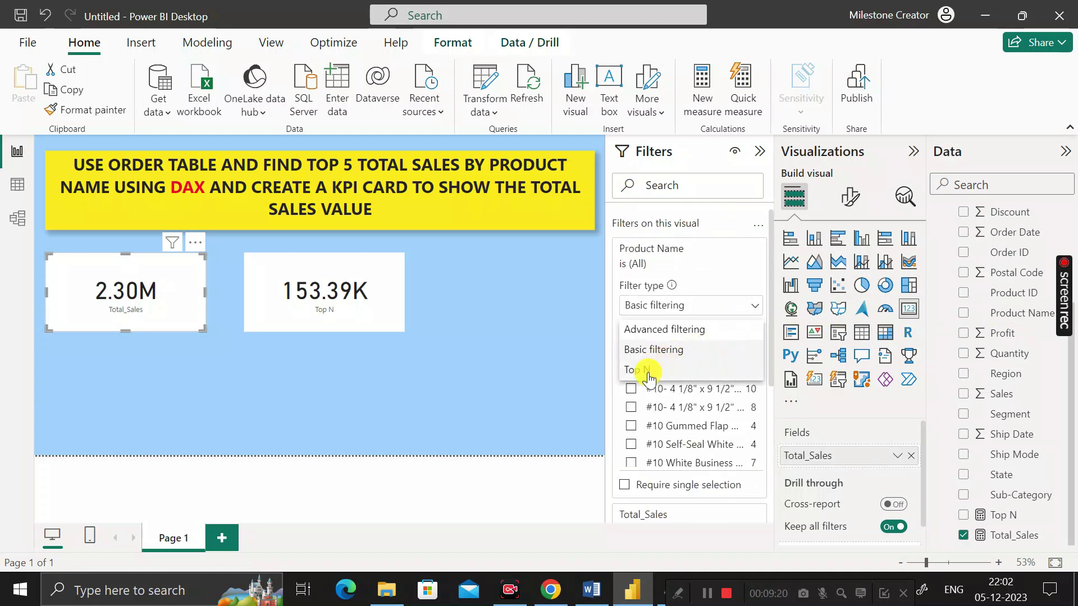
{"action": "left_click", "coordinate": [649, 373]}
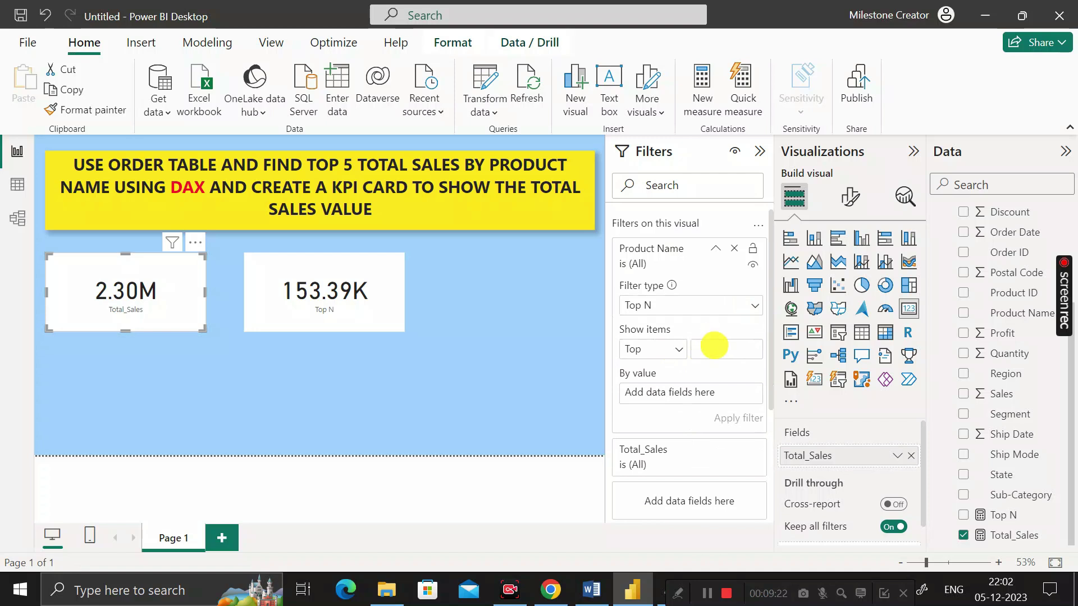
{"action": "type", "text": "5"}
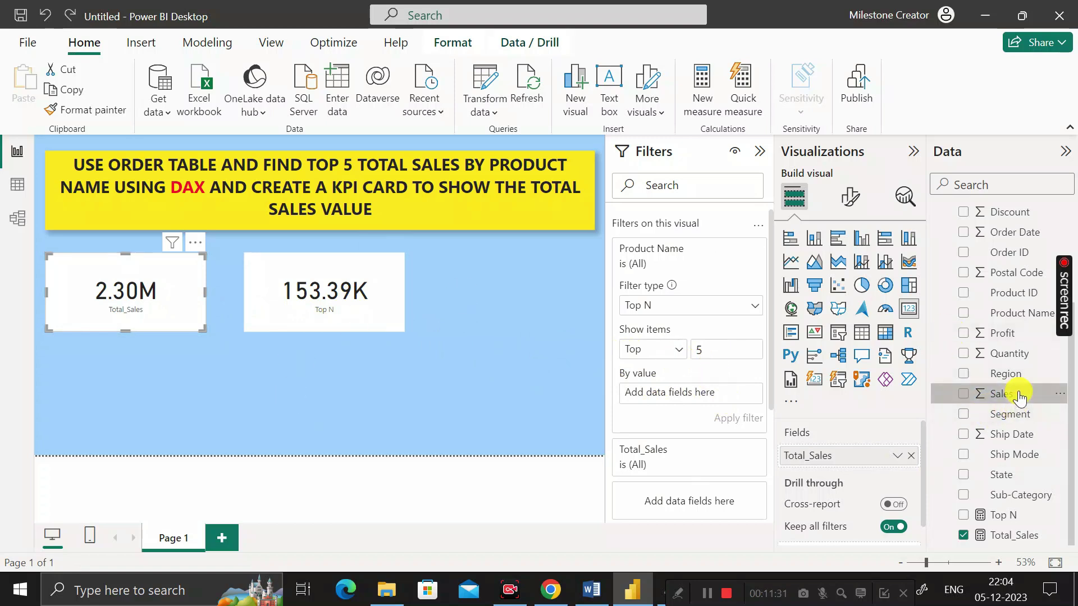
{"action": "left_click_drag", "start_coordinate": [1010, 393], "coordinate": [706, 390]}
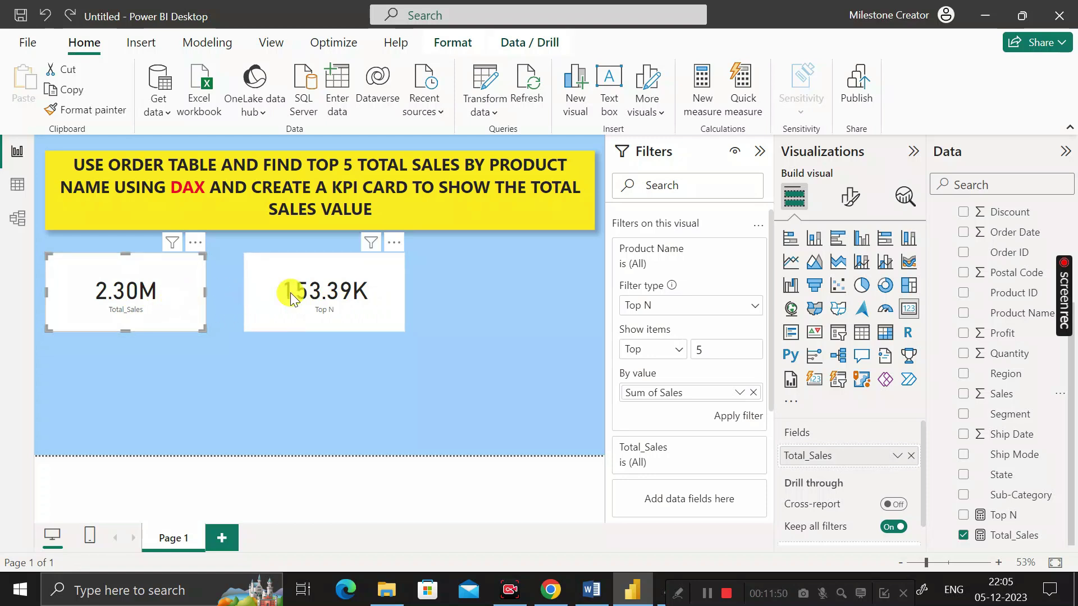
- Apply the top 5 Product Name filter so the card reads 153.39K
{"action": "left_click", "coordinate": [731, 415]}
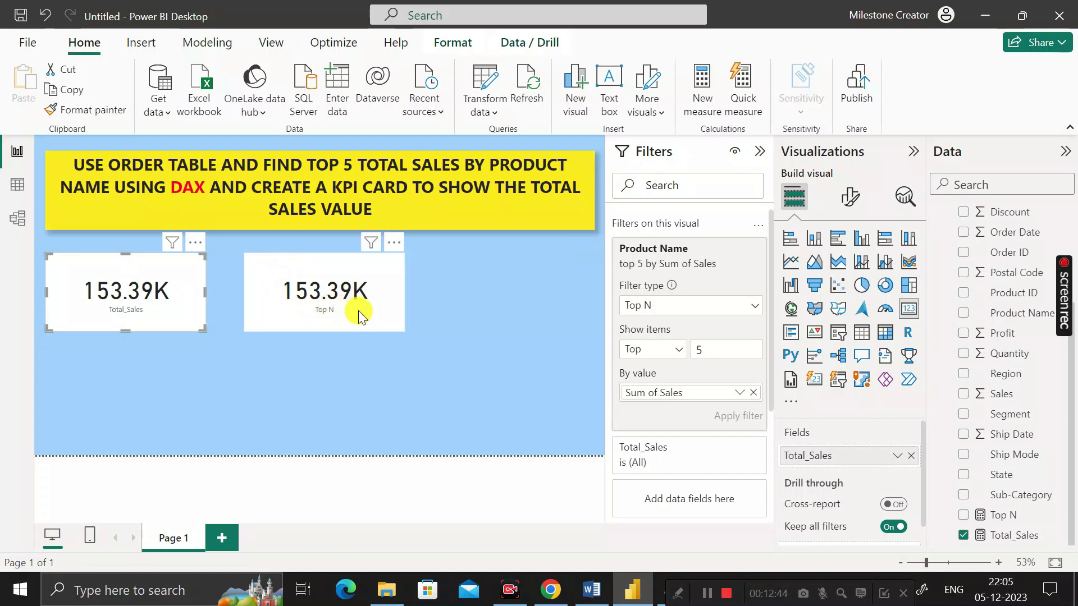
{"action": "left_click", "coordinate": [459, 293]}
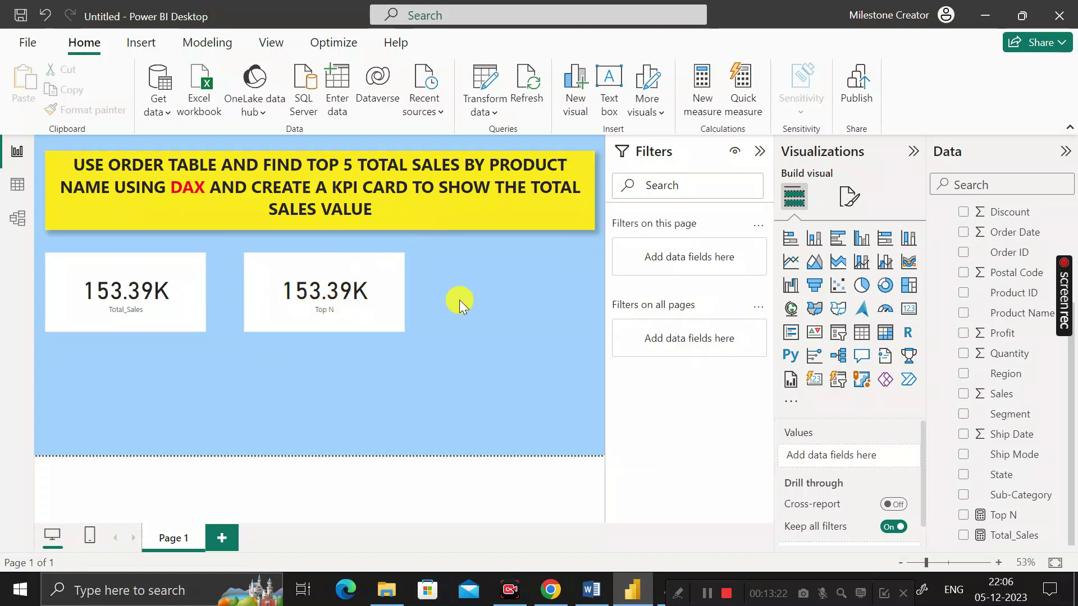